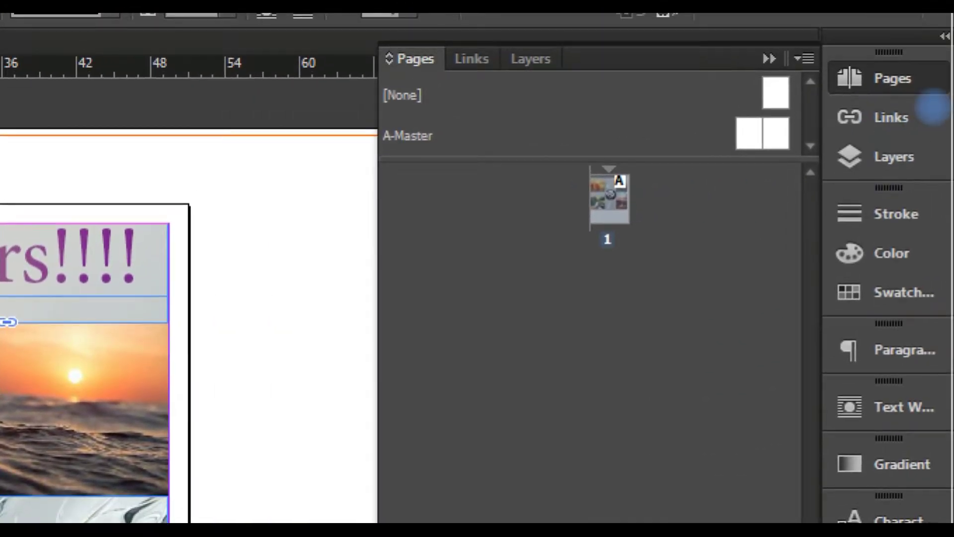
Rearrange the Pages panel so the A-Master pages are in view.
{"action": "left_click", "coordinate": [912, 106]}
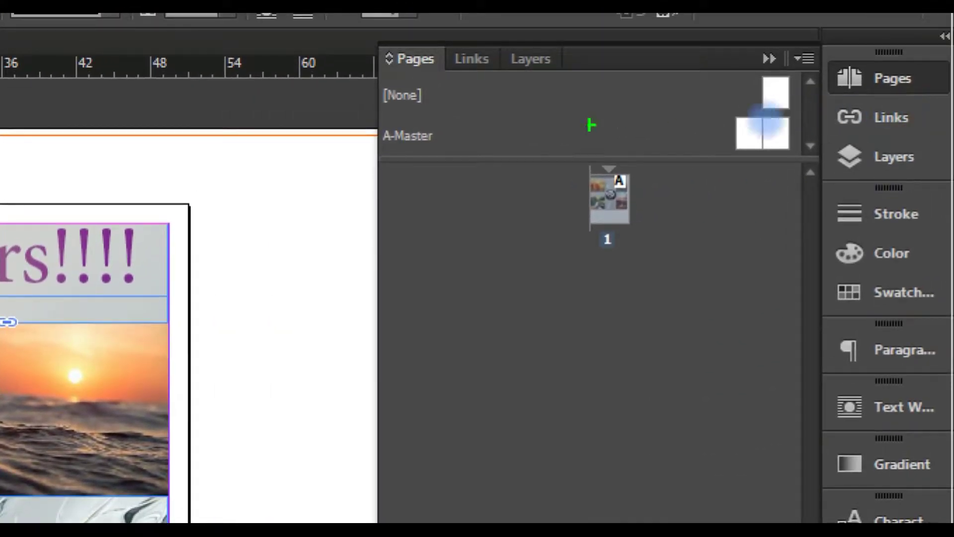
{"action": "left_click_drag", "start_coordinate": [388, 121], "coordinate": [625, 119]}
{"action": "mouse_move", "coordinate": [810, 114]}
{"action": "left_mouse_down"}
{"action": "mouse_move", "coordinate": [864, 119]}
{"action": "mouse_move", "coordinate": [674, 165]}
{"action": "mouse_move", "coordinate": [451, 151]}
{"action": "mouse_move", "coordinate": [398, 118]}
{"action": "left_mouse_up"}
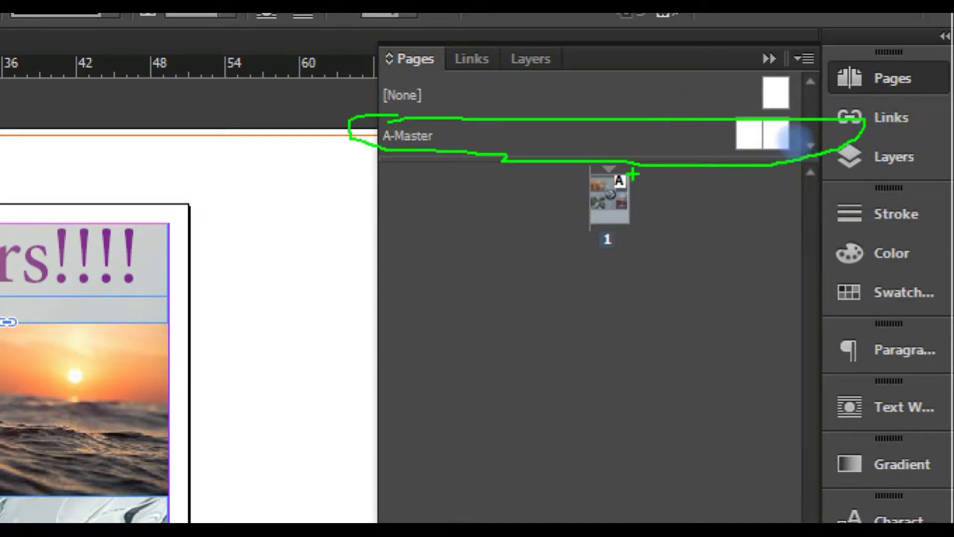
{"action": "mouse_move", "coordinate": [641, 161]}
{"action": "left_mouse_down"}
{"action": "mouse_move", "coordinate": [596, 253]}
{"action": "mouse_move", "coordinate": [677, 184]}
{"action": "mouse_move", "coordinate": [640, 148]}
{"action": "mouse_move", "coordinate": [611, 154]}
{"action": "left_mouse_up"}
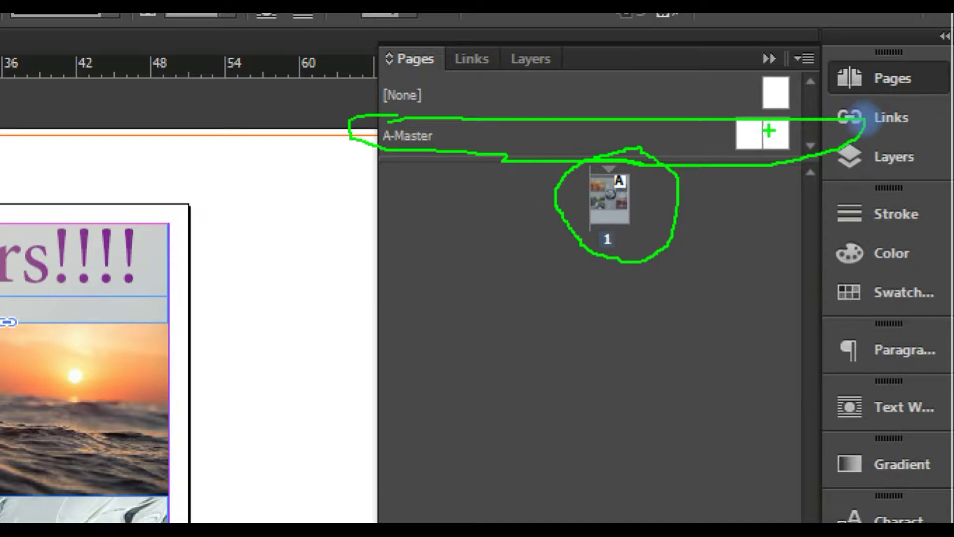
{"action": "left_click_drag", "start_coordinate": [723, 134], "coordinate": [823, 127]}
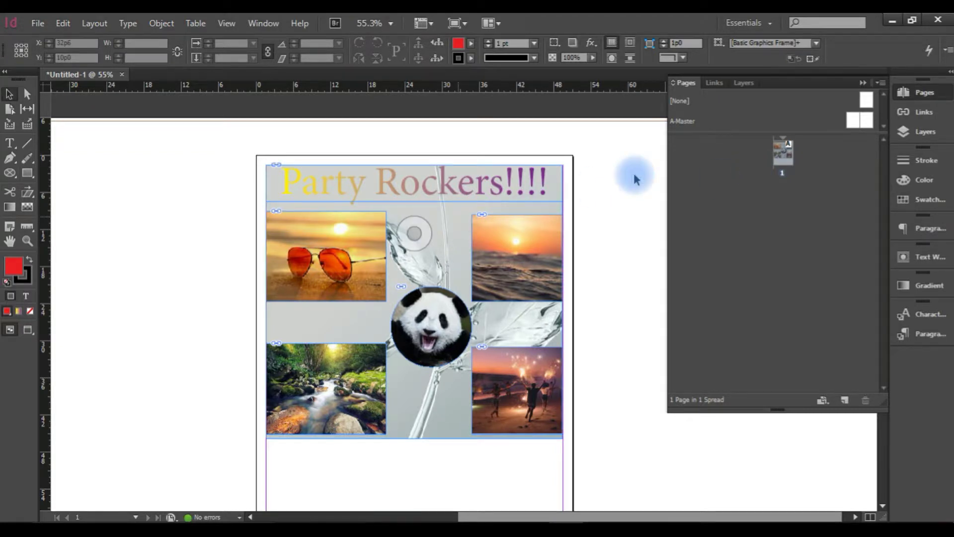
Delete the A-Master from its context menu and confirm the delete-master warning.
{"action": "left_click", "coordinate": [856, 129]}
{"action": "right_click", "coordinate": [863, 120]}
{"action": "left_click", "coordinate": [864, 118]}
{"action": "right_click", "coordinate": [858, 124]}
{"action": "left_click", "coordinate": [860, 120]}
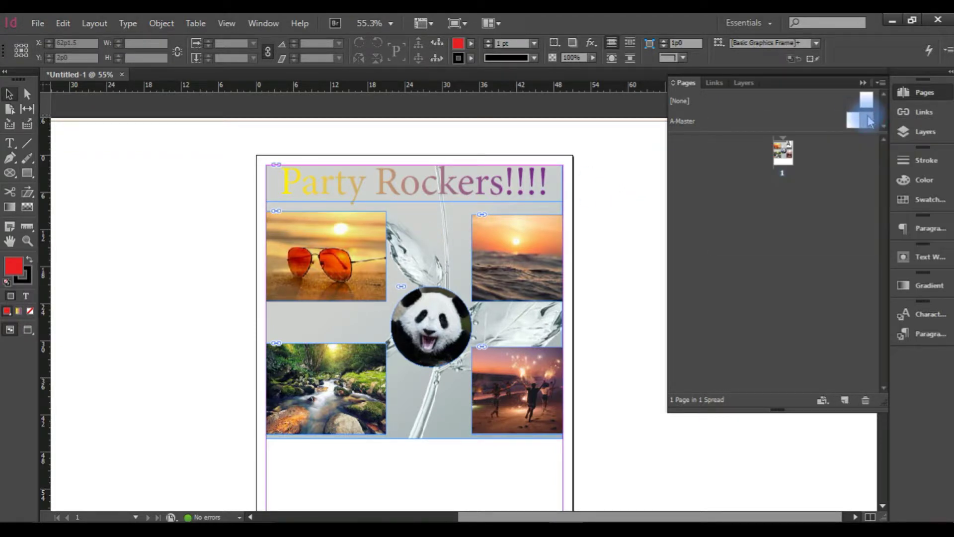
{"action": "right_click", "coordinate": [857, 122]}
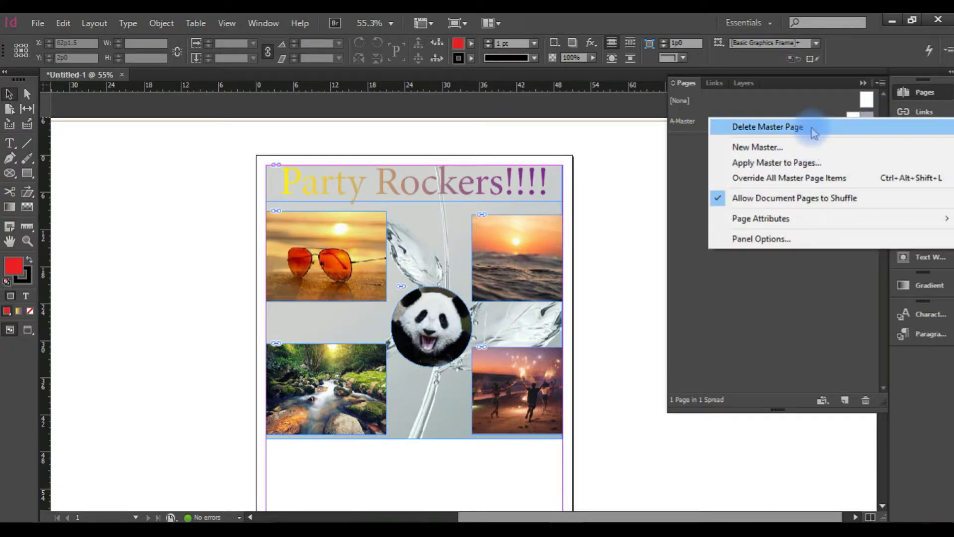
{"action": "left_click", "coordinate": [768, 127]}
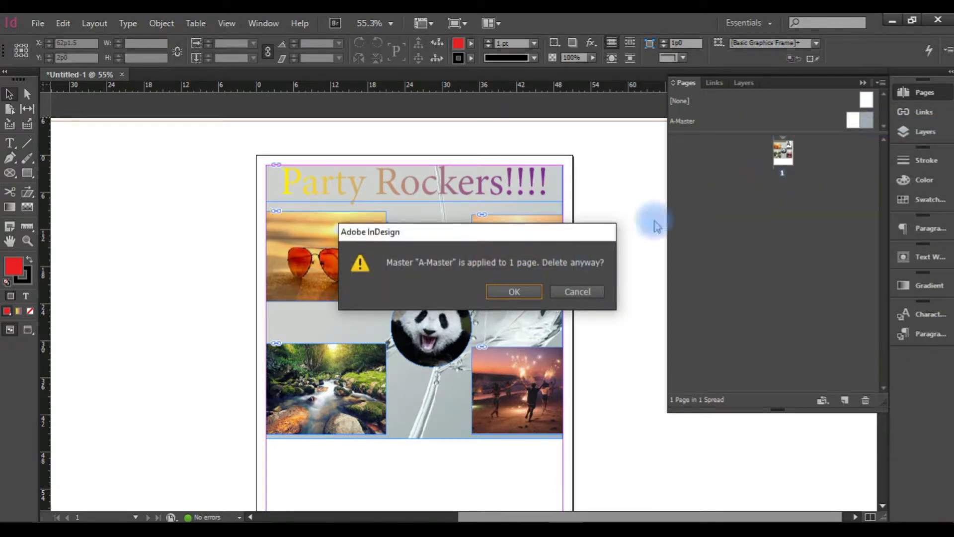
{"action": "left_click", "coordinate": [517, 290]}
{"action": "left_click", "coordinate": [864, 121]}
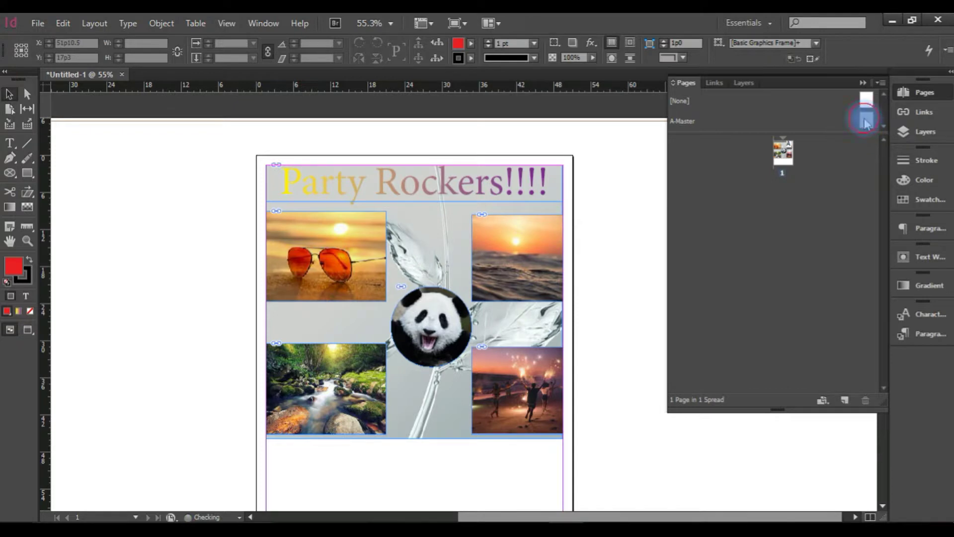
{"action": "left_click", "coordinate": [802, 159]}
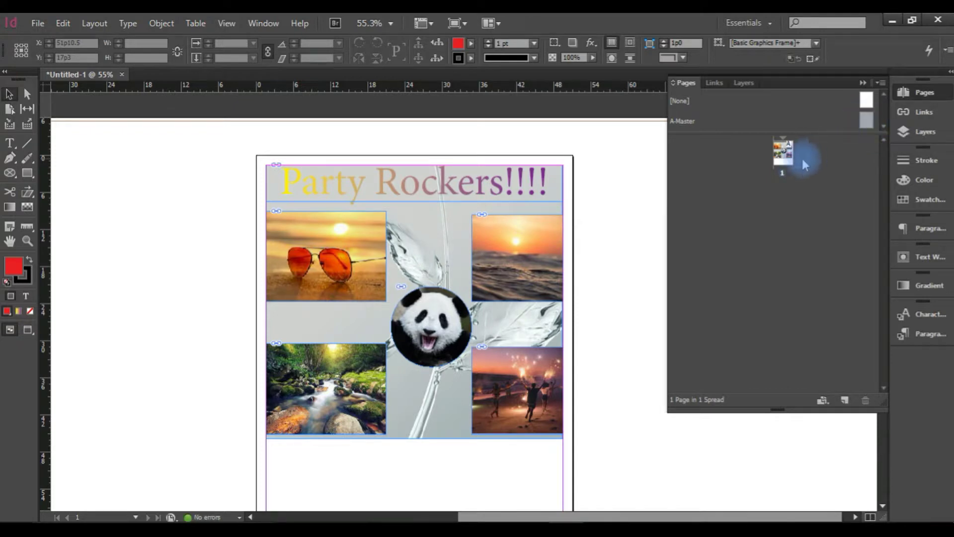
Open the A-Master for editing and zoom into its top-left margin corner.
{"action": "double_click", "coordinate": [867, 122]}
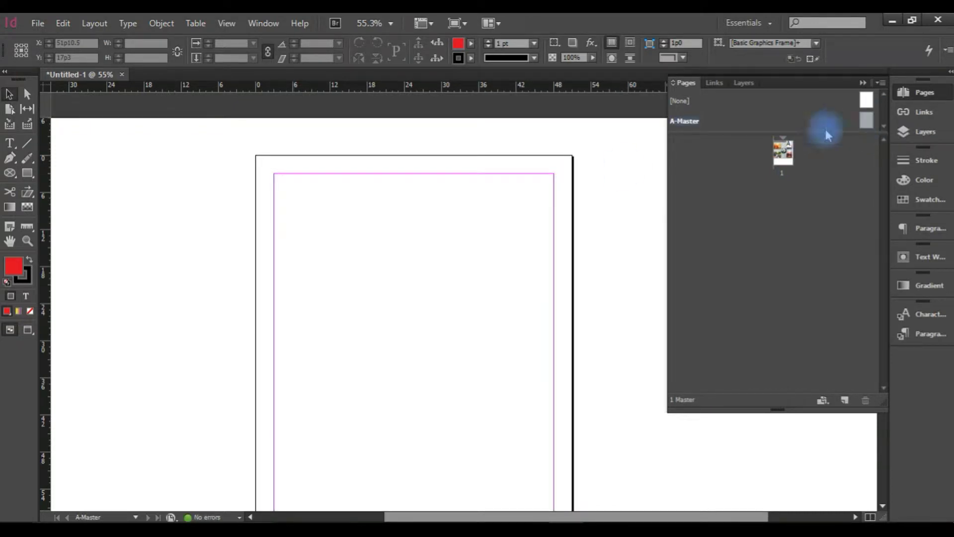
{"action": "left_click_drag", "start_coordinate": [316, 157], "coordinate": [348, 188]}
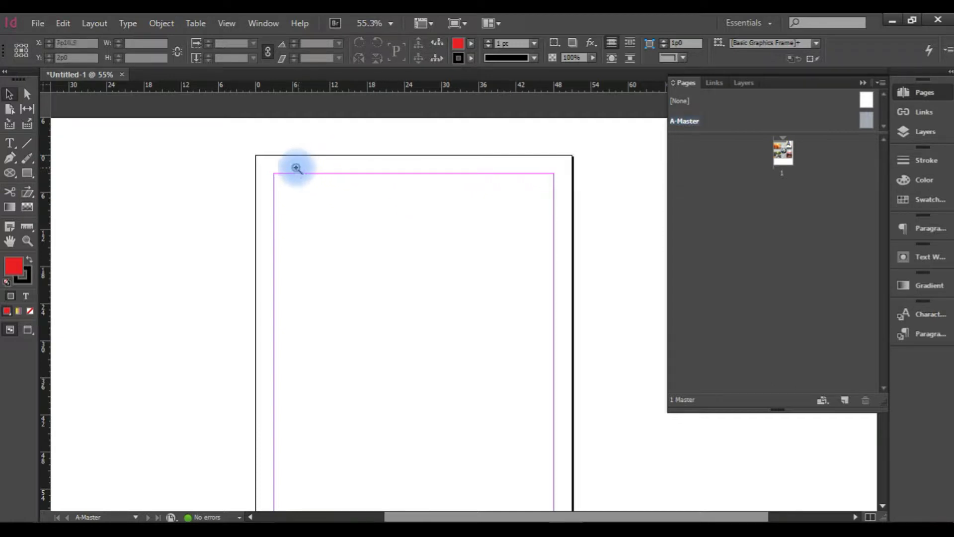
{"action": "key", "text": "z"}
{"action": "left_click_drag", "start_coordinate": [282, 158], "coordinate": [305, 177]}
{"action": "key", "text": "space"}
{"action": "left_click_drag", "start_coordinate": [324, 389], "coordinate": [476, 354]}
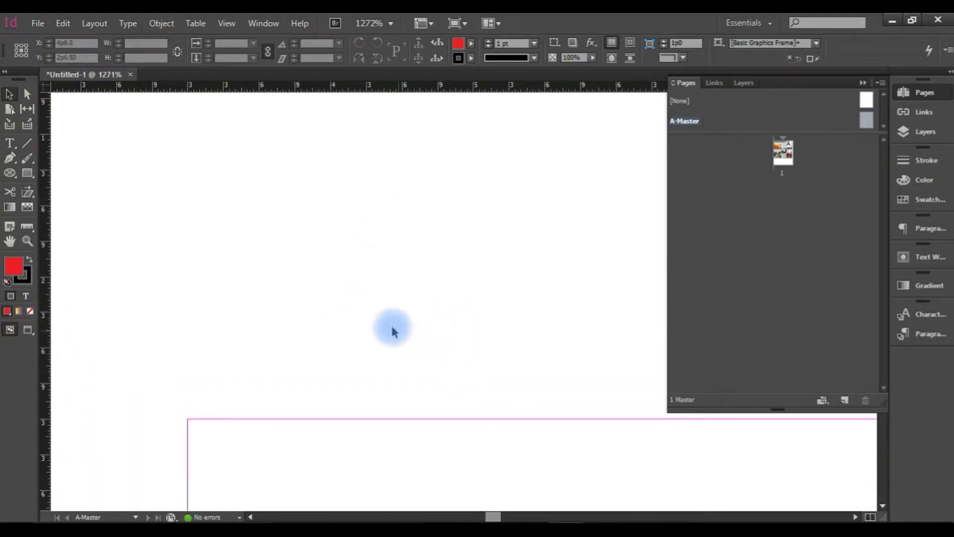
Zoom back out to 400% on the page's top-left corner and collapse the Pages panel.
{"action": "key", "text": "ctrl+minus"}
{"action": "key", "text": "ctrl+minus"}
{"action": "left_click_drag", "start_coordinate": [460, 282], "coordinate": [338, 276]}
{"action": "left_click", "coordinate": [374, 271], "text": "ctrl+alt"}
{"action": "left_click", "coordinate": [374, 271], "text": "ctrl+alt"}
{"action": "left_click_drag", "start_coordinate": [463, 297], "coordinate": [177, 207]}
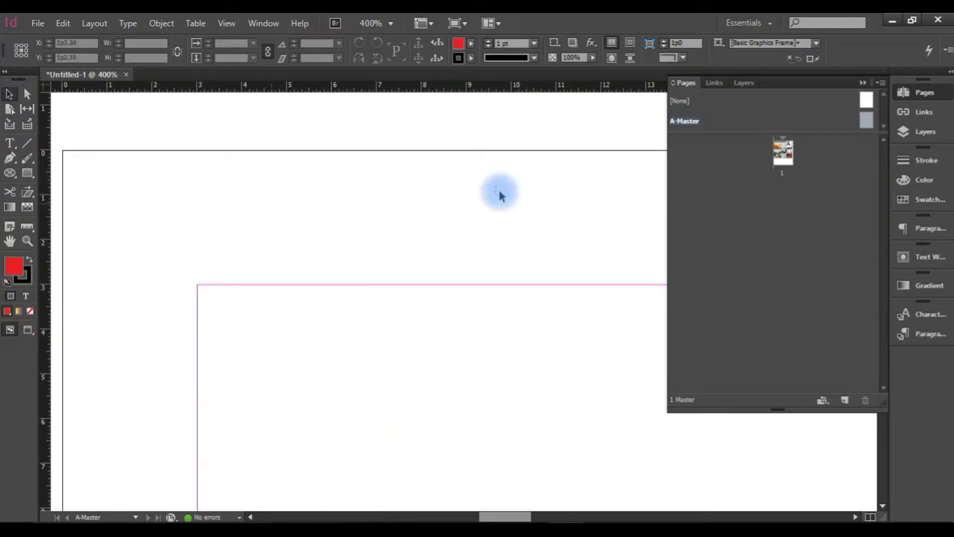
{"action": "left_click", "coordinate": [905, 93]}
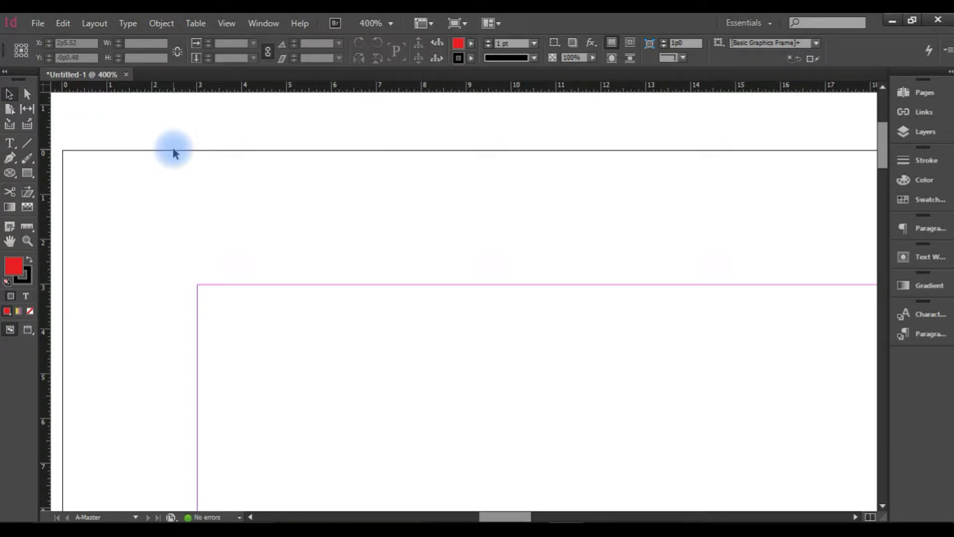
Draw a text frame across the master's top, type 'La La Land' and enlarge it to 30 pt.
{"action": "left_click", "coordinate": [10, 148]}
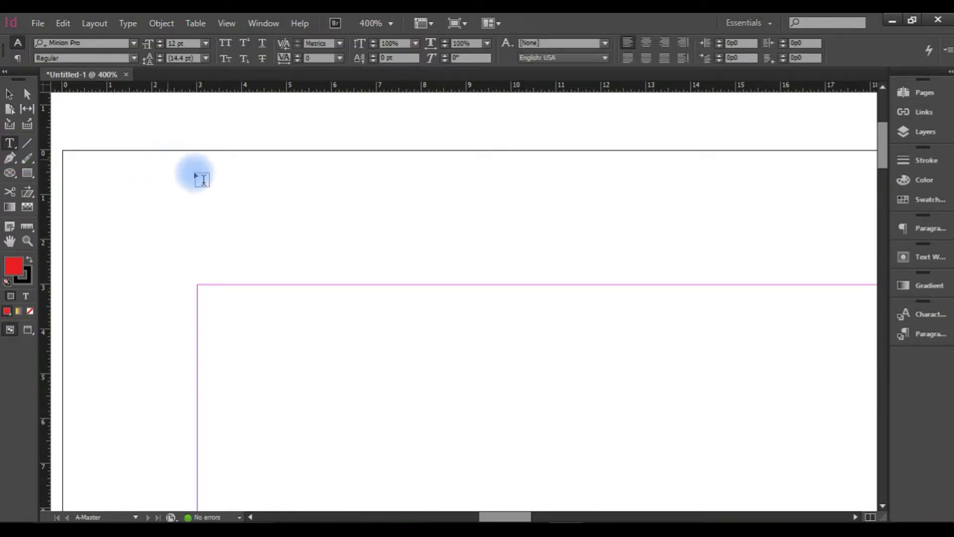
{"action": "left_click_drag", "start_coordinate": [198, 150], "coordinate": [719, 282]}
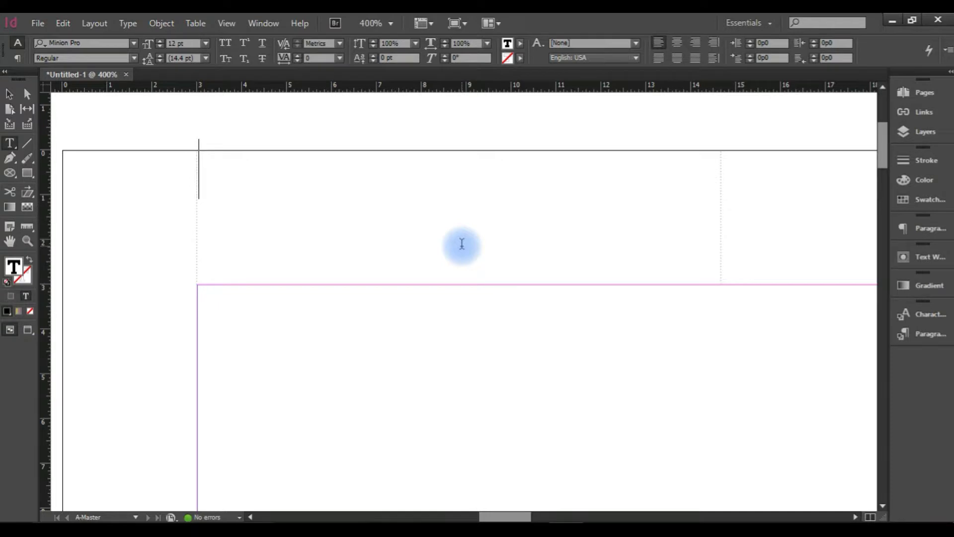
{"action": "type", "text": "La La Land"}
{"action": "key", "text": "ctrl+a"}
{"action": "key", "text": "ctrl+shift+period"}
{"action": "key", "text": "ctrl+shift+period"}
{"action": "key", "text": "ctrl+shift+period"}
{"action": "key", "text": "ctrl+shift+period"}
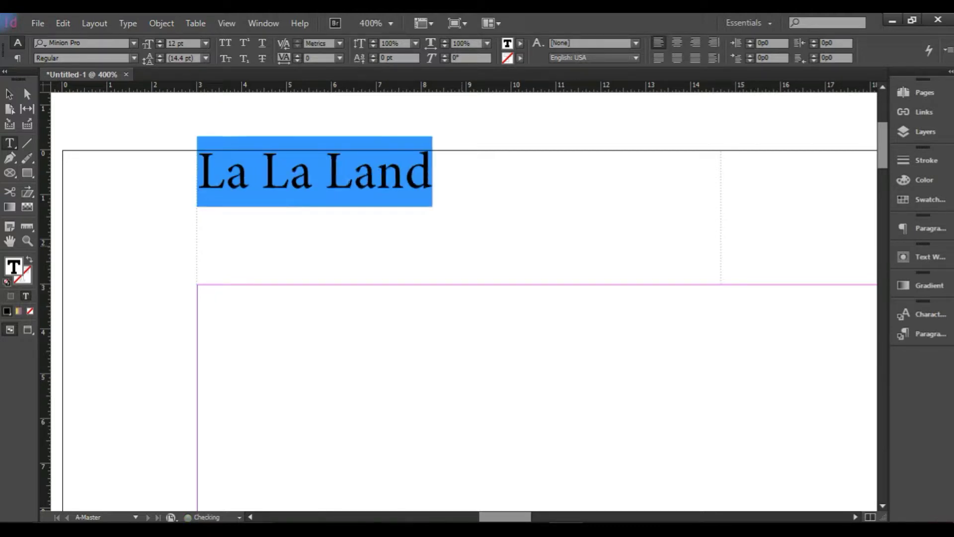
{"action": "key", "text": "ctrl+shift+period"}
{"action": "key", "text": "ctrl+shift+period"}
{"action": "key", "text": "ctrl+shift+period"}
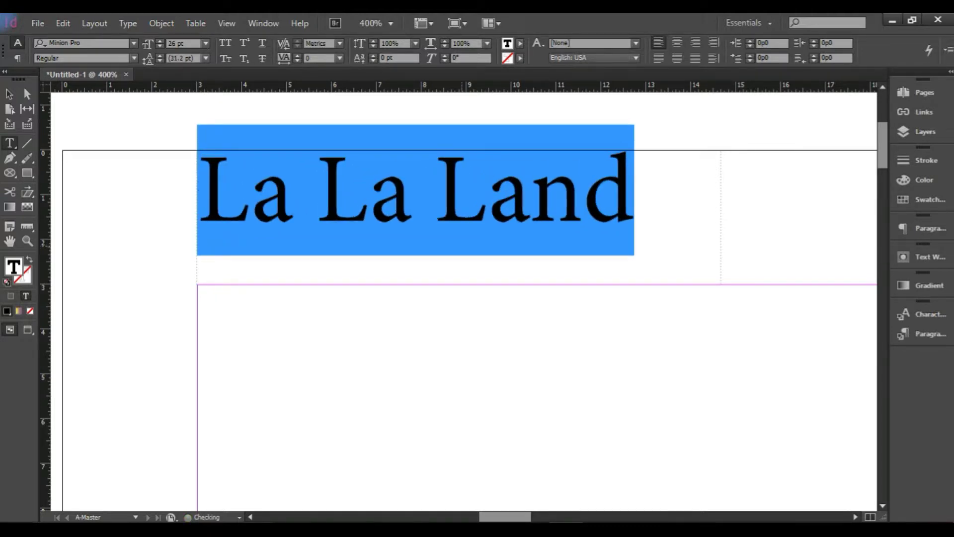
{"action": "key", "text": "ctrl+shift+period"}
{"action": "key", "text": "ctrl+shift+period"}
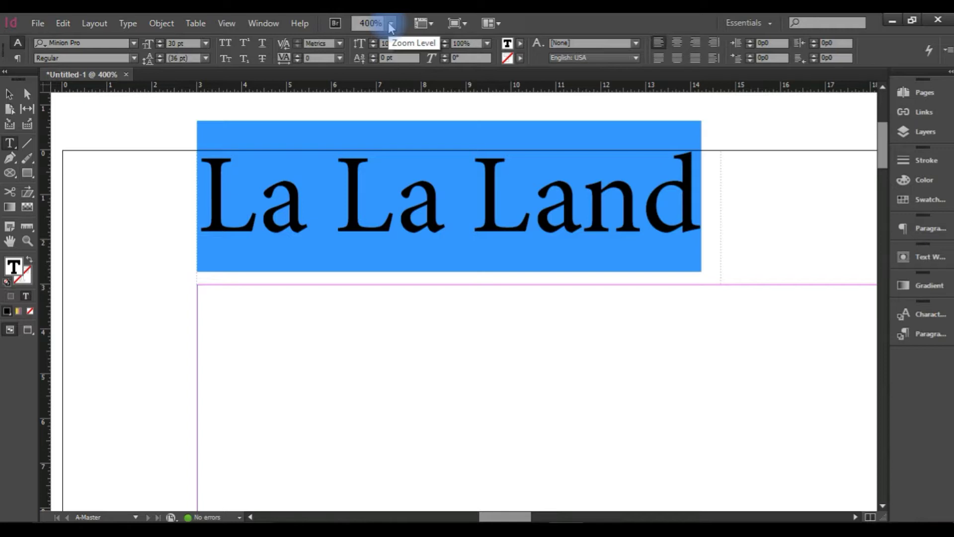
Set the La La Land heading's vertical scale to 75%.
{"action": "left_click", "coordinate": [819, 99]}
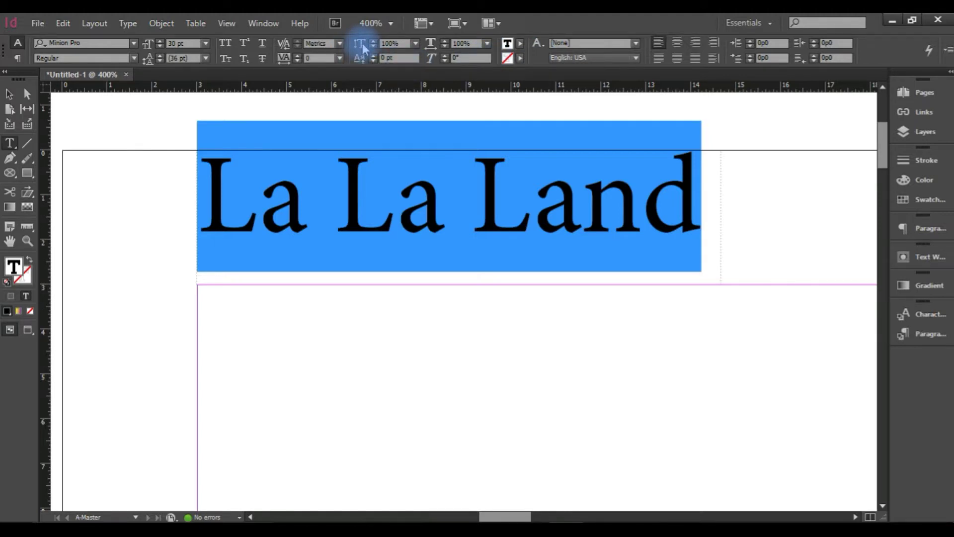
{"action": "left_click", "coordinate": [416, 44]}
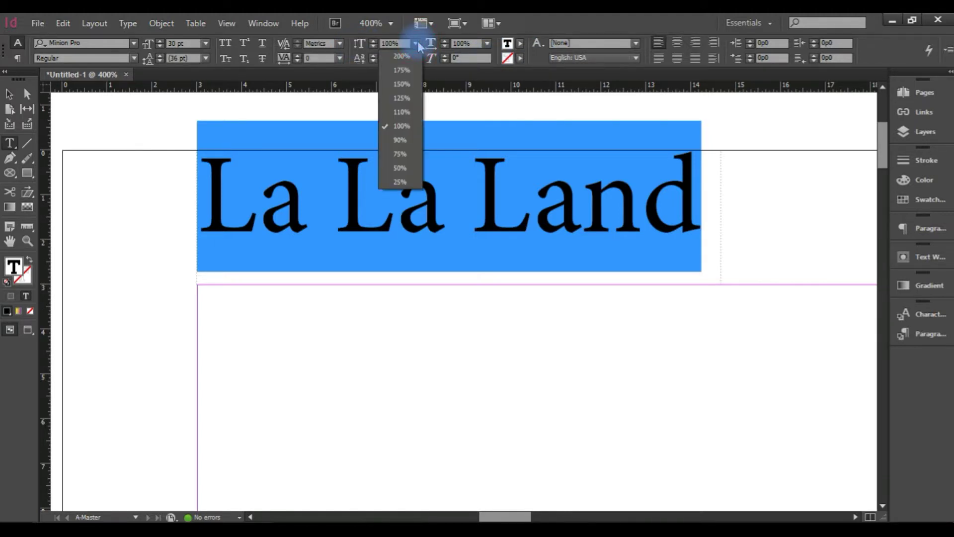
{"action": "left_click", "coordinate": [407, 140]}
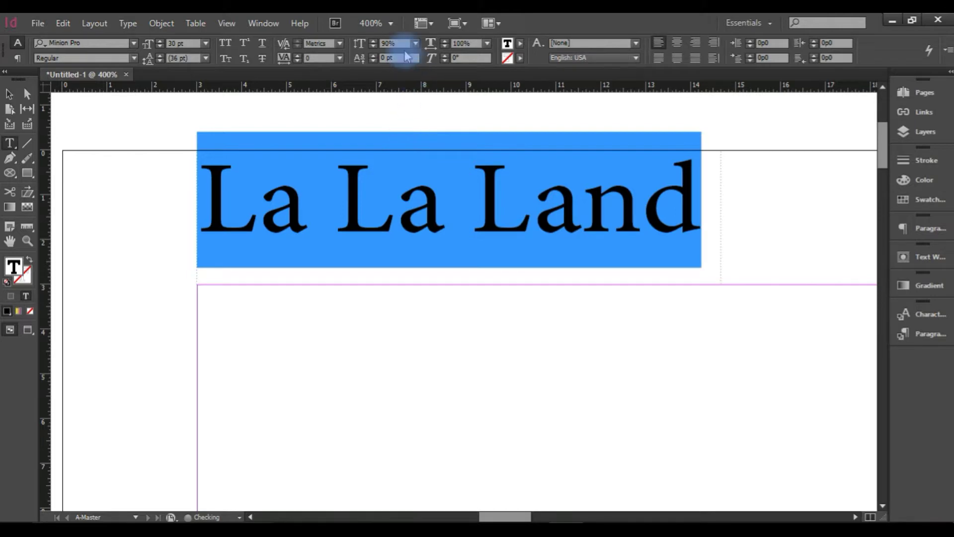
{"action": "left_click", "coordinate": [416, 42]}
{"action": "left_click", "coordinate": [406, 155]}
Nudge the La La Land text frame slightly down and right.
{"action": "left_click", "coordinate": [9, 94]}
{"action": "left_click", "coordinate": [234, 219]}
{"action": "left_click_drag", "start_coordinate": [382, 219], "coordinate": [383, 225]}
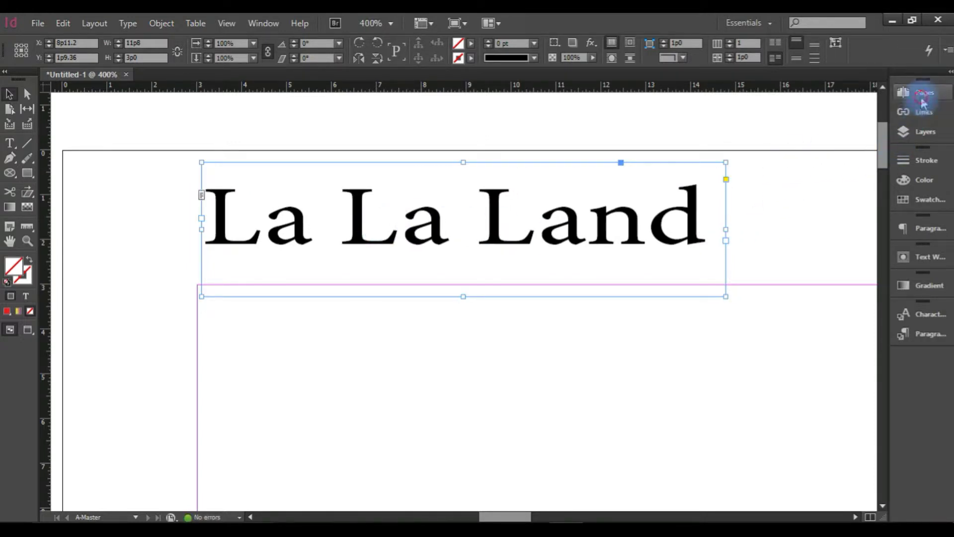
Go to page 1 and zoom out to 150% to see La La Land above Party Rockers.
{"action": "left_click", "coordinate": [923, 93]}
{"action": "double_click", "coordinate": [781, 150]}
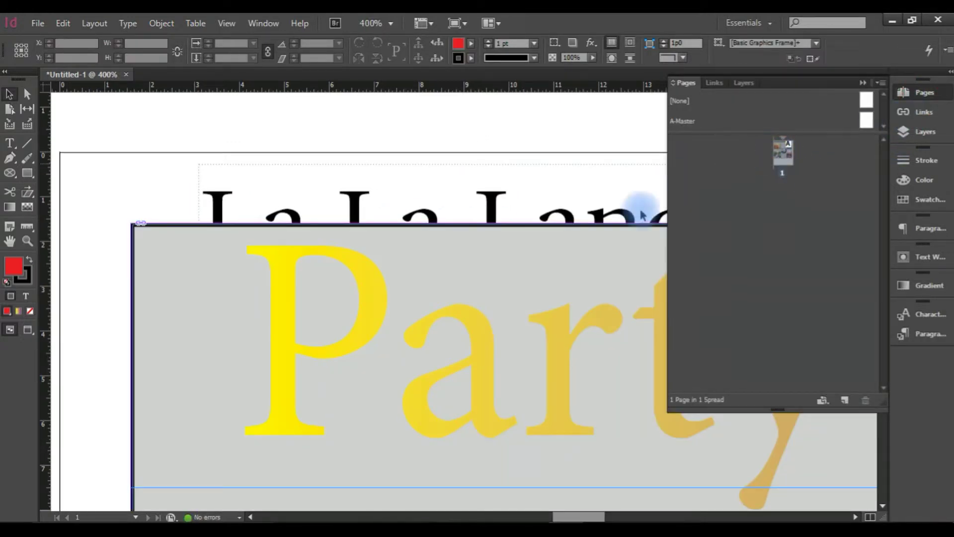
{"action": "left_click", "coordinate": [468, 279]}
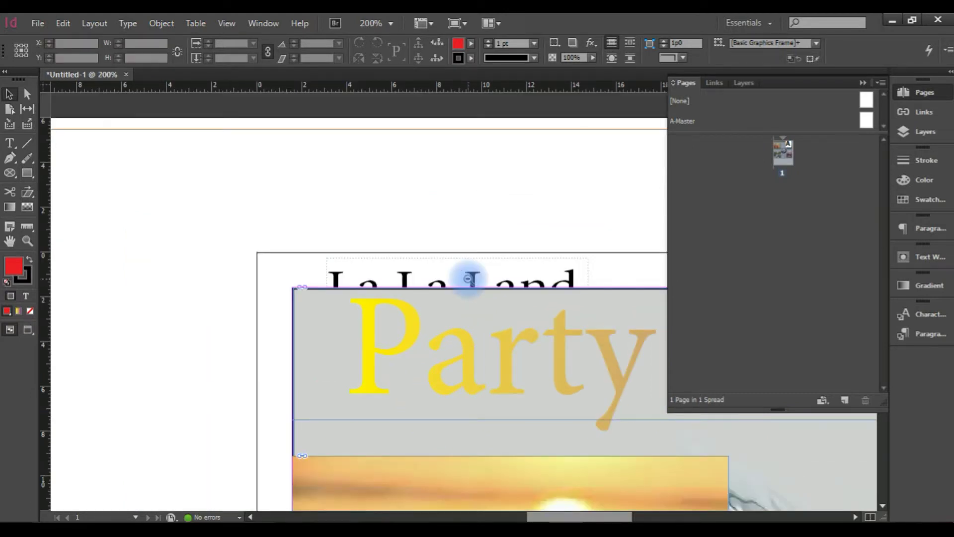
{"action": "left_click_drag", "start_coordinate": [494, 319], "coordinate": [364, 248]}
{"action": "left_click", "coordinate": [362, 251], "text": "ctrl+alt"}
{"action": "left_click_drag", "start_coordinate": [457, 296], "coordinate": [285, 237]}
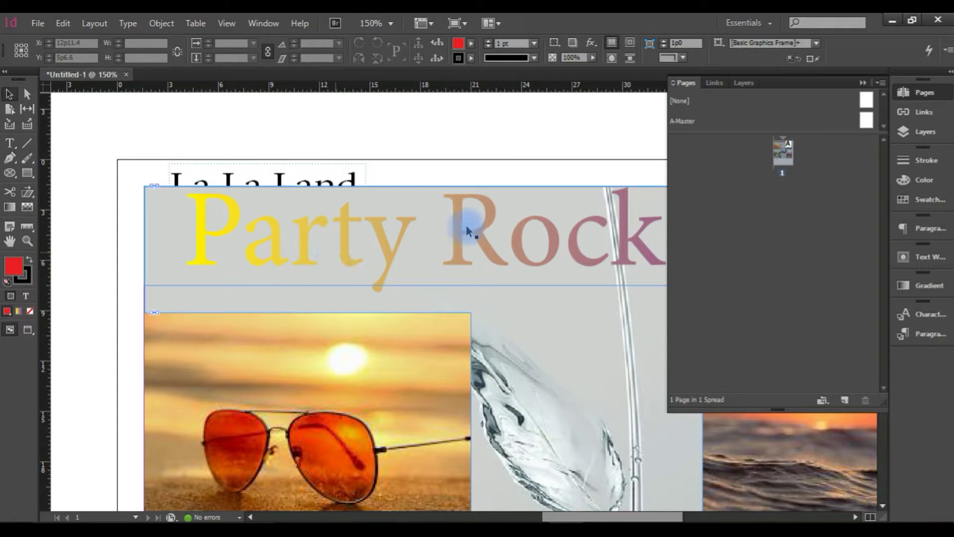
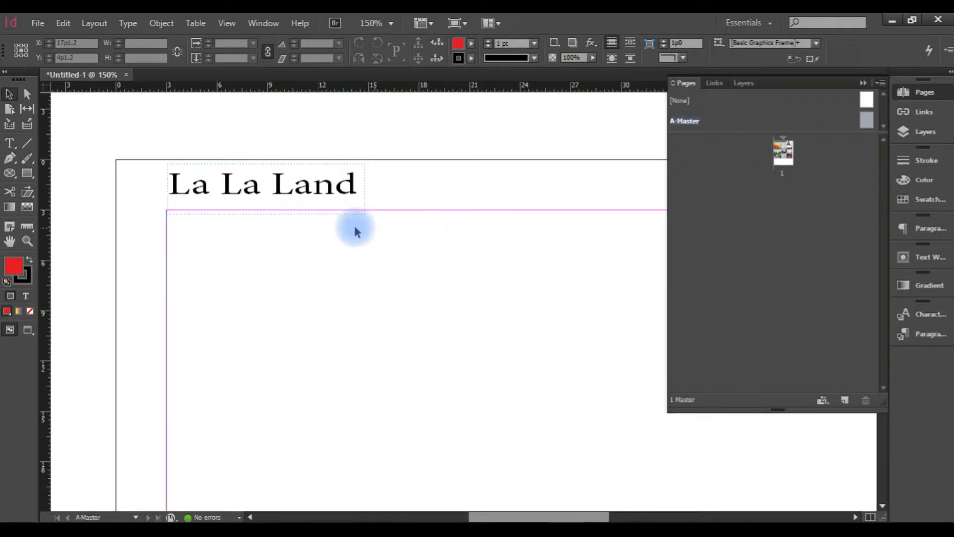
Raise the La La Land header slightly and apply the A-Master to page 1.
{"action": "left_click_drag", "start_coordinate": [308, 188], "coordinate": [308, 180]}
{"action": "key", "text": "Up"}
{"action": "key", "text": "Up"}
{"action": "key", "text": "Up"}
{"action": "key", "text": "Up"}
{"action": "key", "text": "Up"}
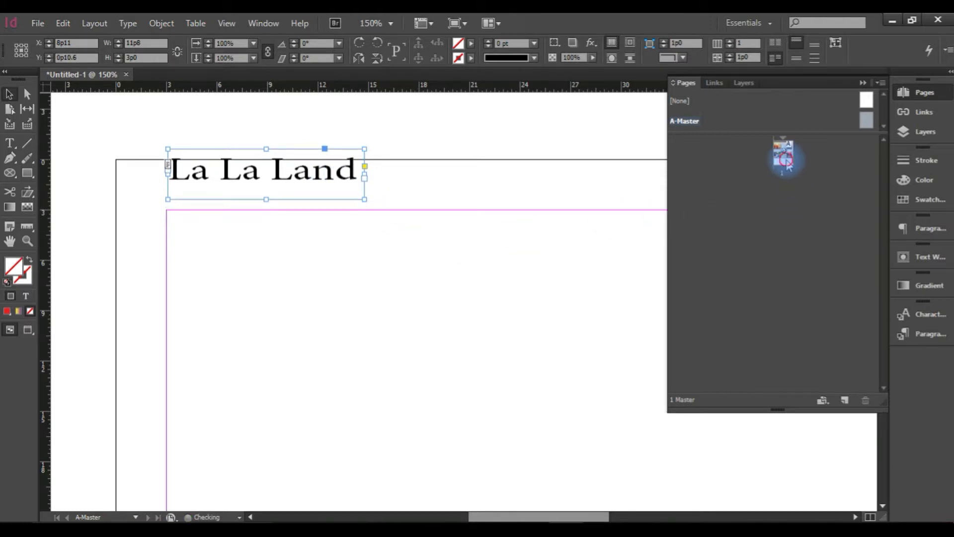
{"action": "left_click_drag", "start_coordinate": [786, 162], "coordinate": [786, 165]}
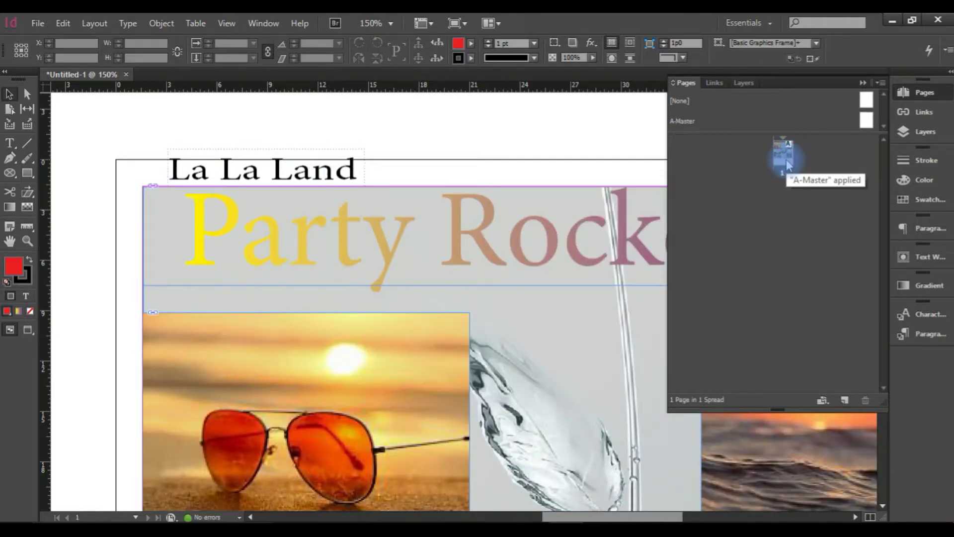
Compare page 1 with the A-Master and shift the La La Land header slightly down.
{"action": "double_click", "coordinate": [866, 121]}
{"action": "left_click", "coordinate": [781, 158]}
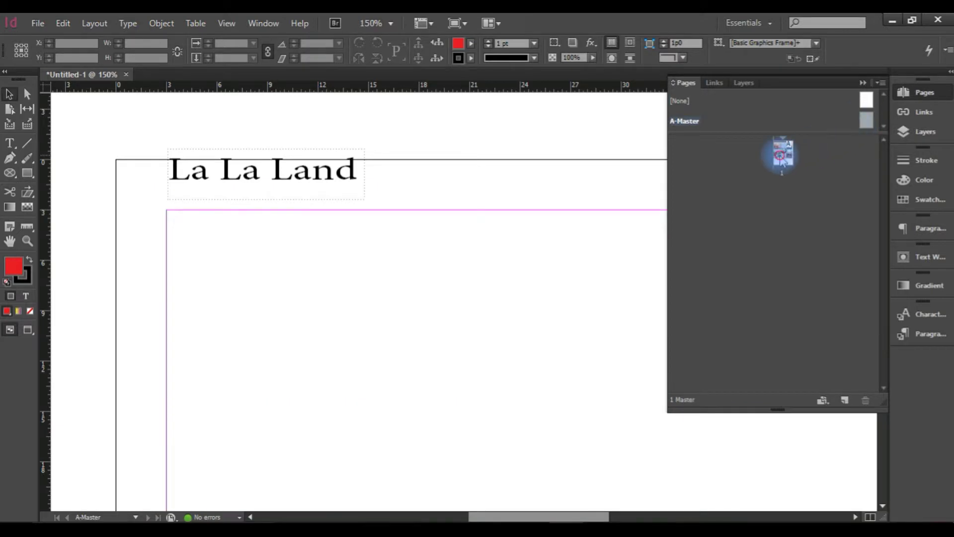
{"action": "double_click", "coordinate": [782, 158]}
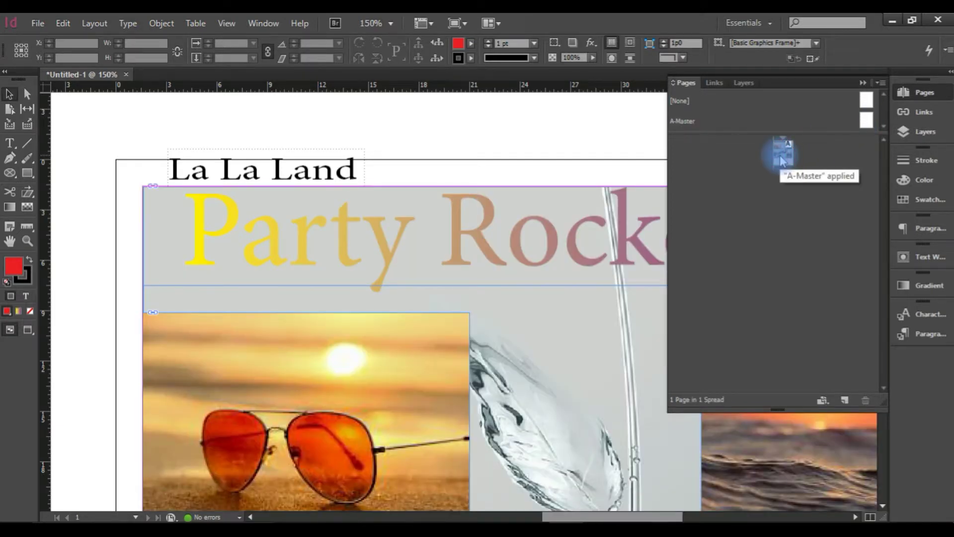
{"action": "double_click", "coordinate": [866, 120]}
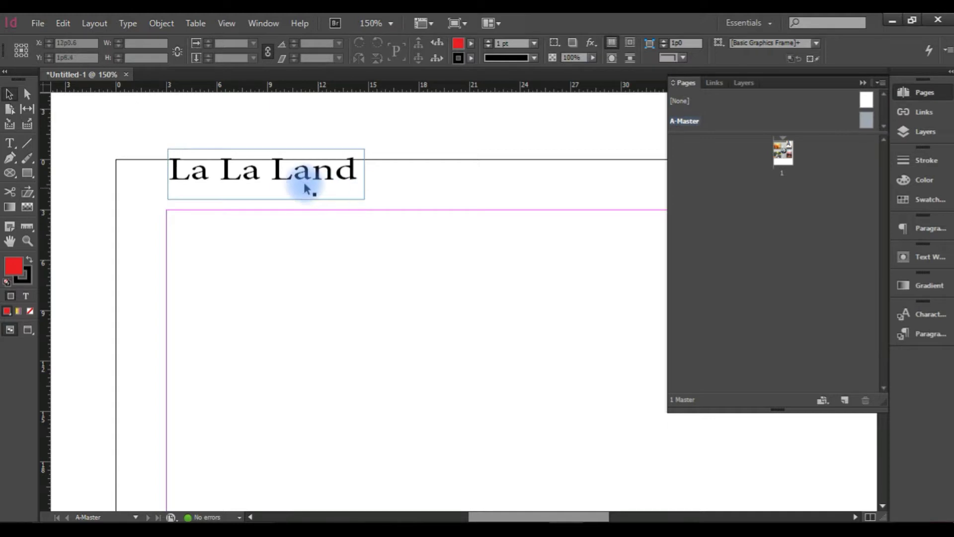
{"action": "left_click_drag", "start_coordinate": [305, 180], "coordinate": [319, 184]}
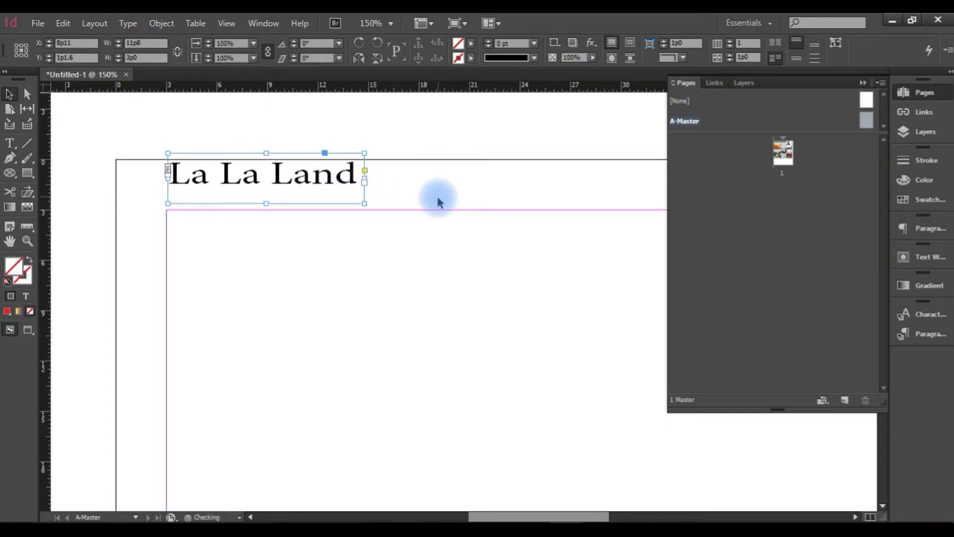
Return to page 1 to check the header, then hide the Pages panel and zoom out.
{"action": "double_click", "coordinate": [781, 152]}
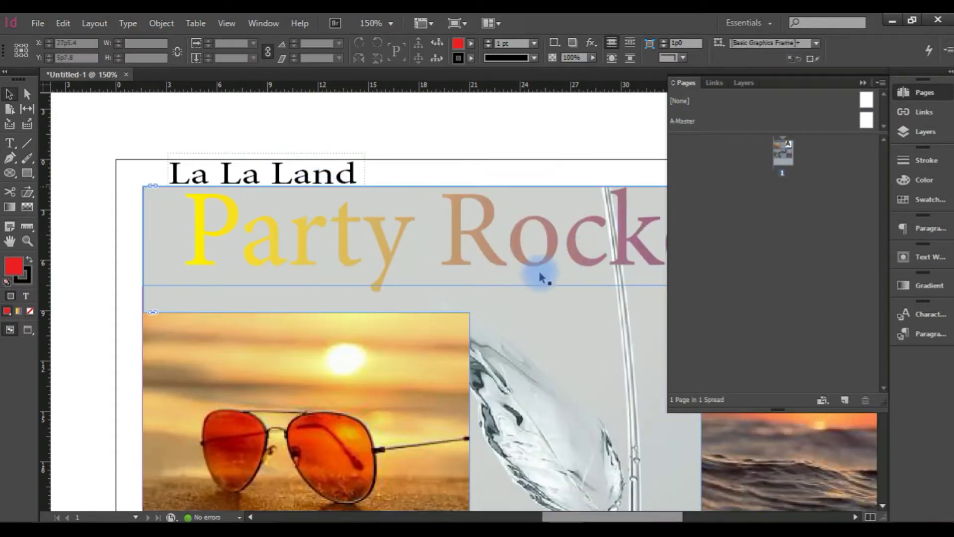
{"action": "left_click", "coordinate": [865, 121]}
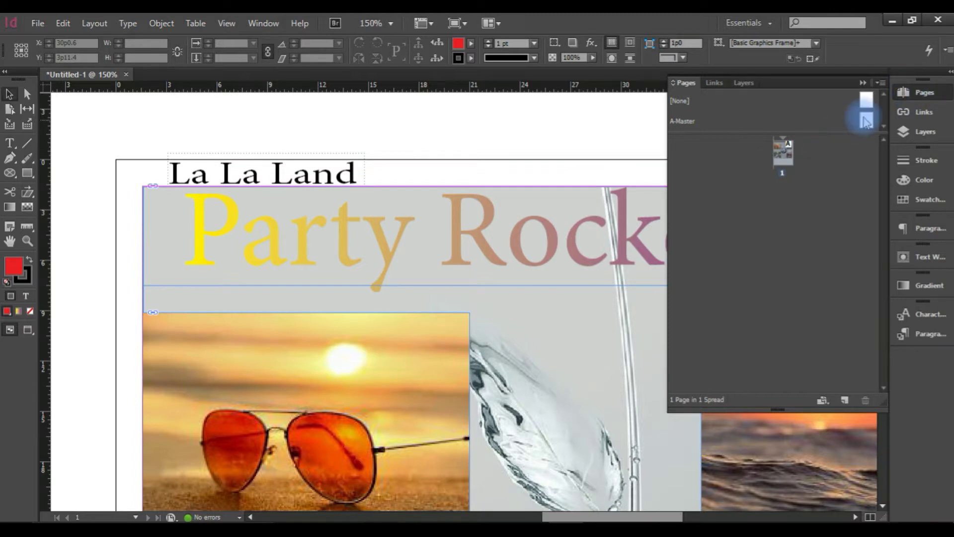
{"action": "left_click", "coordinate": [865, 121]}
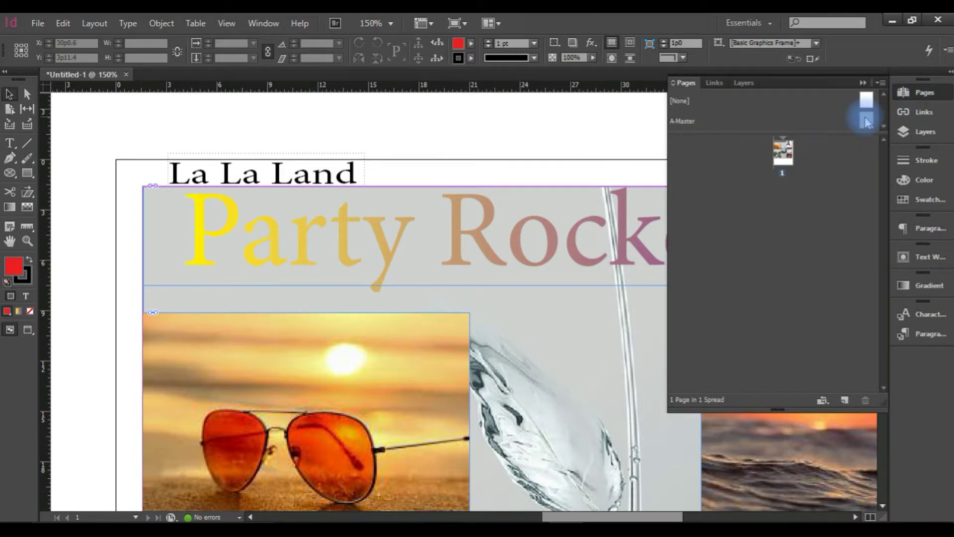
{"action": "left_click", "coordinate": [869, 122]}
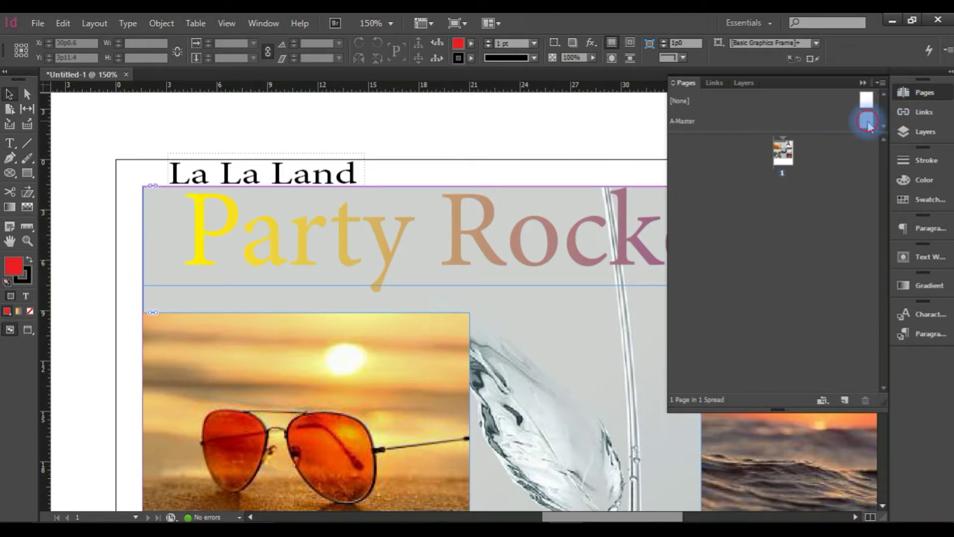
{"action": "left_click", "coordinate": [912, 92]}
{"action": "left_click", "coordinate": [375, 256], "text": "alt"}
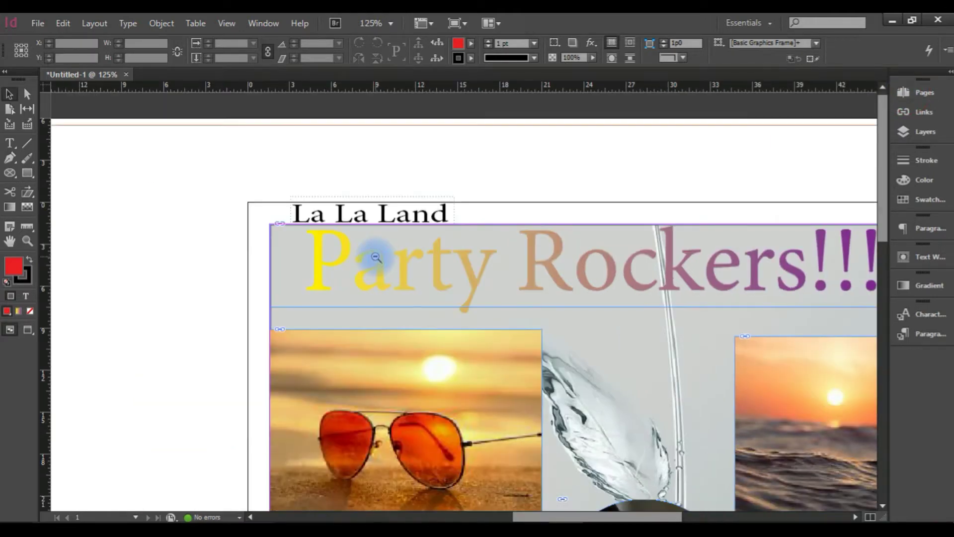
Zoom out to see more of the Party Rockers collage page.
{"action": "left_click_drag", "start_coordinate": [518, 282], "coordinate": [329, 255]}
{"action": "left_click", "coordinate": [358, 258], "text": "ctrl+alt"}
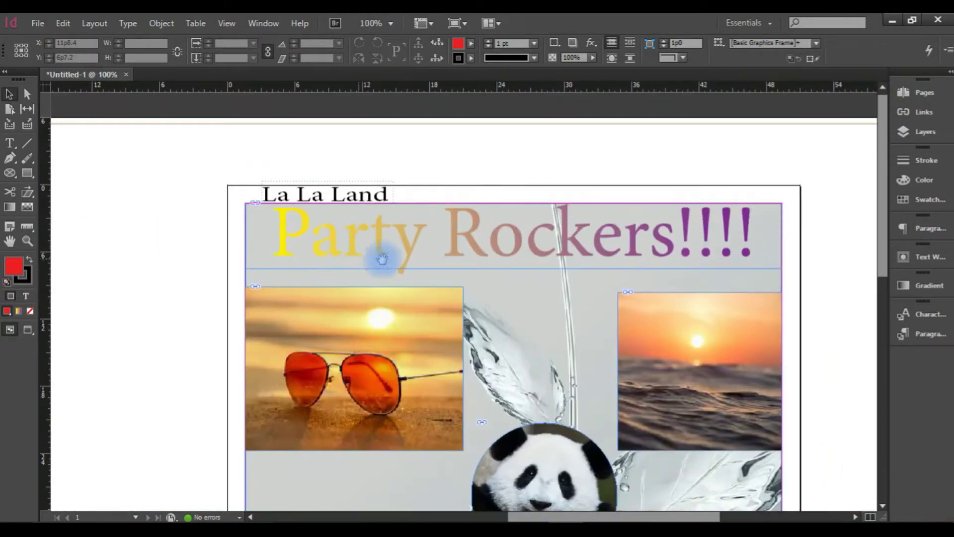
{"action": "left_click", "coordinate": [920, 92]}
{"action": "left_click", "coordinate": [777, 161]}
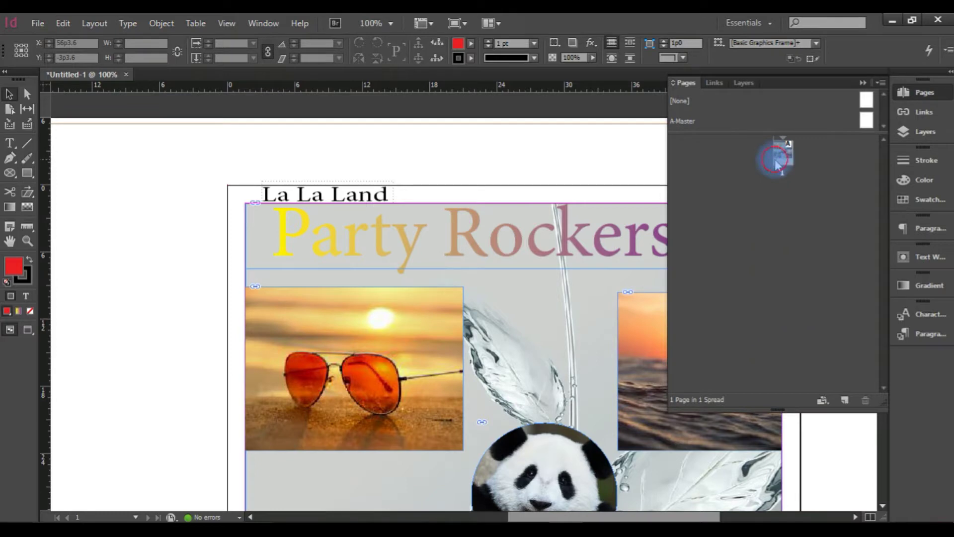
Switch between A-Master and page 1, then open the A-Master for editing.
{"action": "left_click", "coordinate": [852, 125]}
{"action": "double_click", "coordinate": [865, 118]}
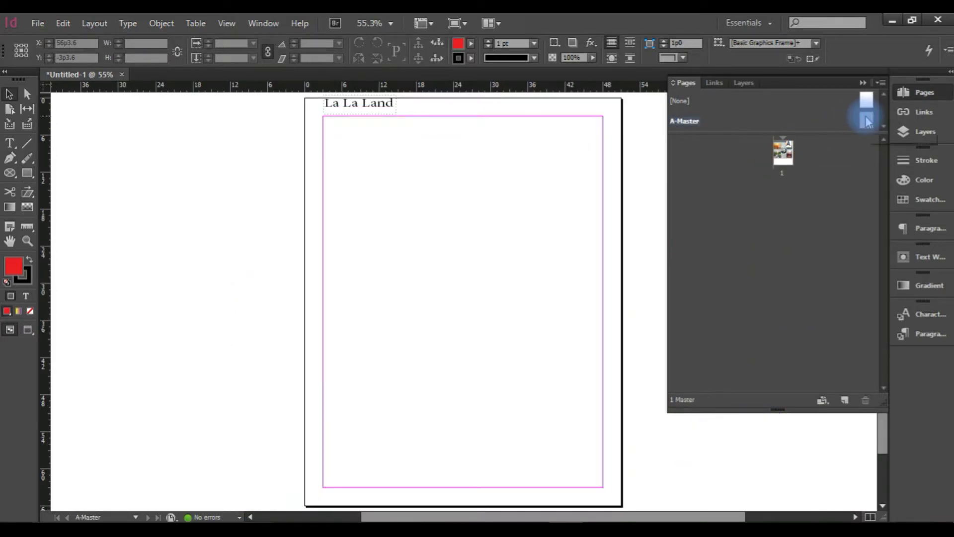
{"action": "double_click", "coordinate": [782, 160]}
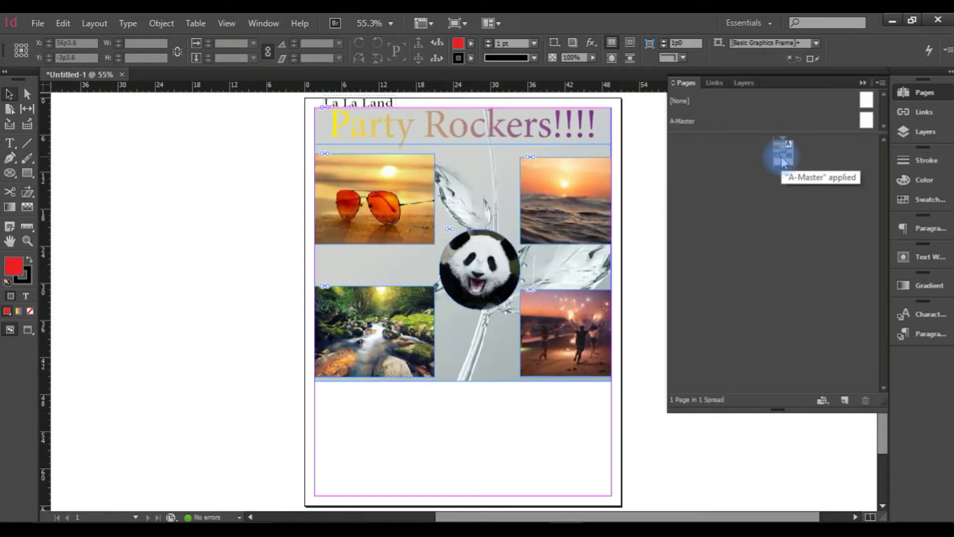
{"action": "left_click", "coordinate": [903, 101]}
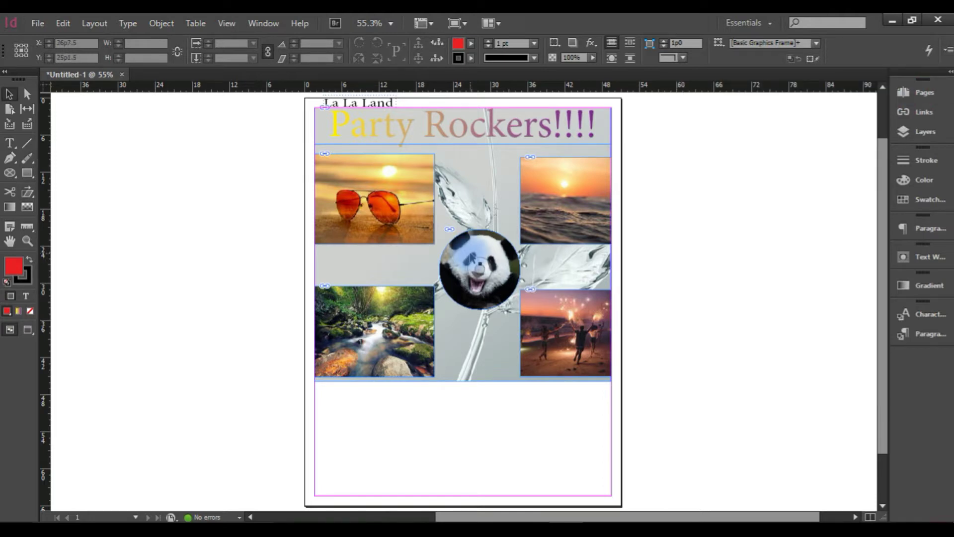
{"action": "scroll", "coordinate": [476, 258], "scroll_direction": "up", "scroll_amount": 3}
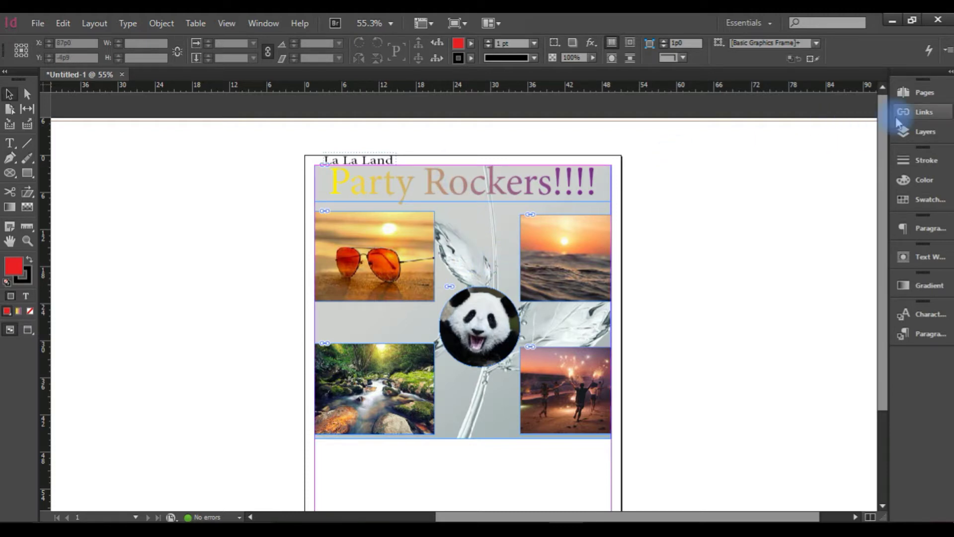
{"action": "left_click", "coordinate": [925, 99]}
{"action": "double_click", "coordinate": [867, 122]}
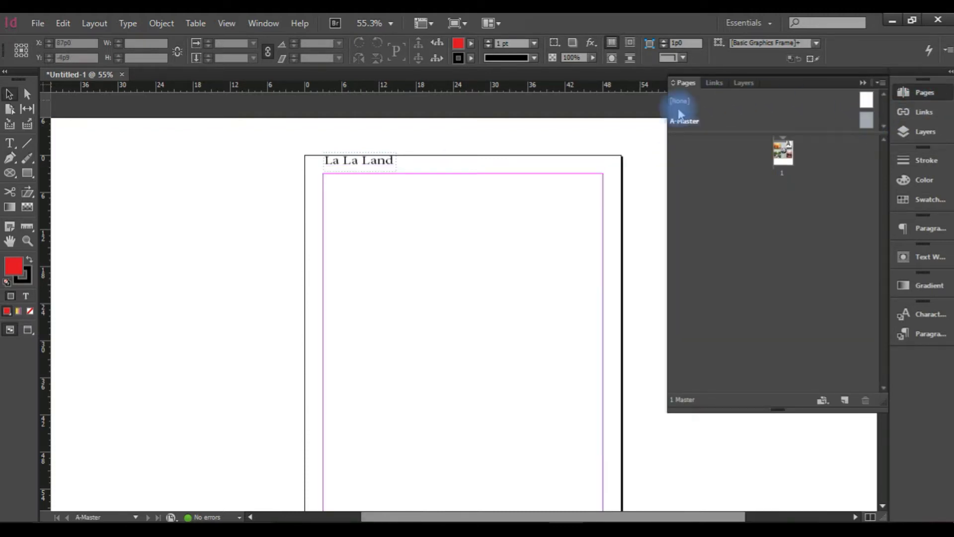
Copy the La La Land frame down to the bottom of the A-Master.
{"action": "left_click", "coordinate": [373, 164]}
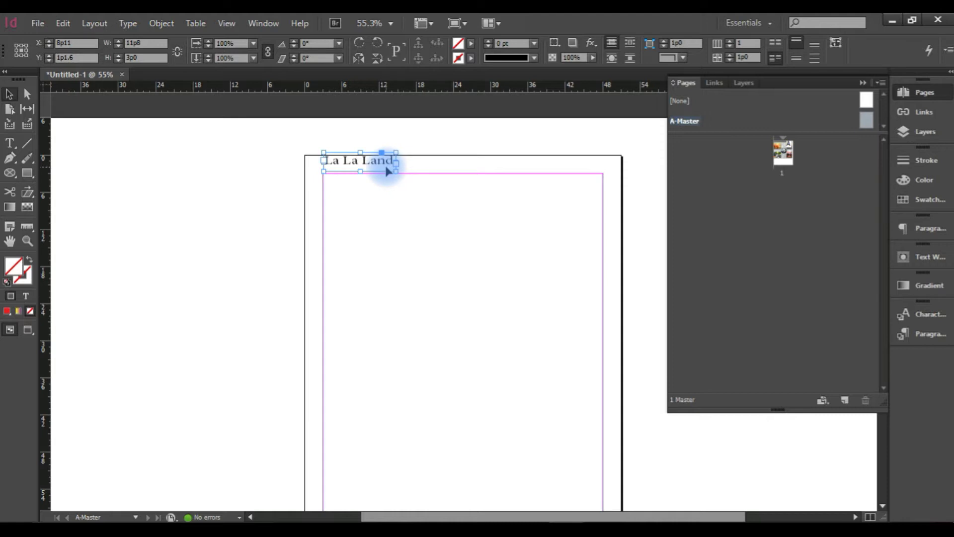
{"action": "left_click_drag", "start_coordinate": [389, 170], "coordinate": [388, 452]}
{"action": "scroll", "coordinate": [211, 242], "scroll_direction": "up", "scroll_amount": 1}
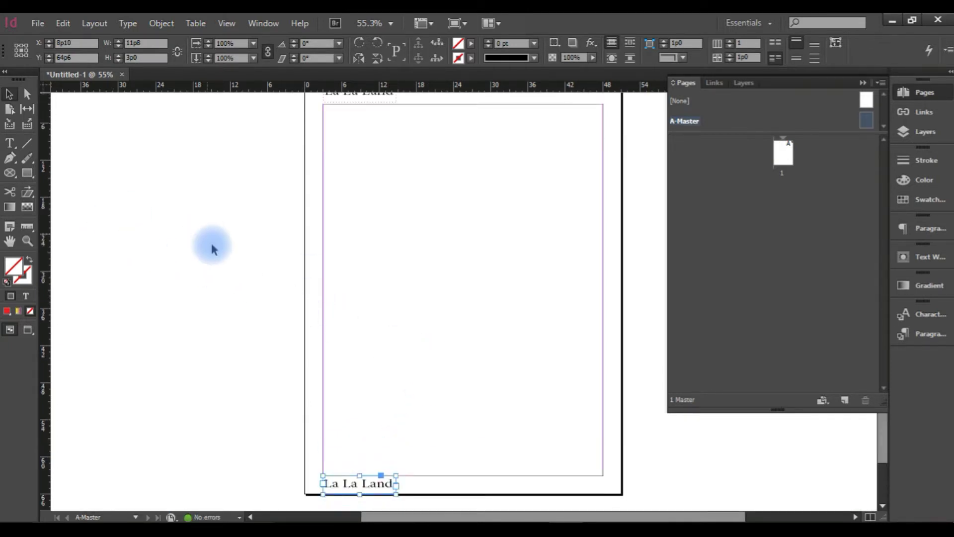
{"action": "scroll", "coordinate": [338, 272], "scroll_direction": "down", "scroll_amount": 1}
Drag a vertical guide to the left margin and bring the footer copy into view.
{"action": "left_click_drag", "start_coordinate": [47, 184], "coordinate": [323, 203]}
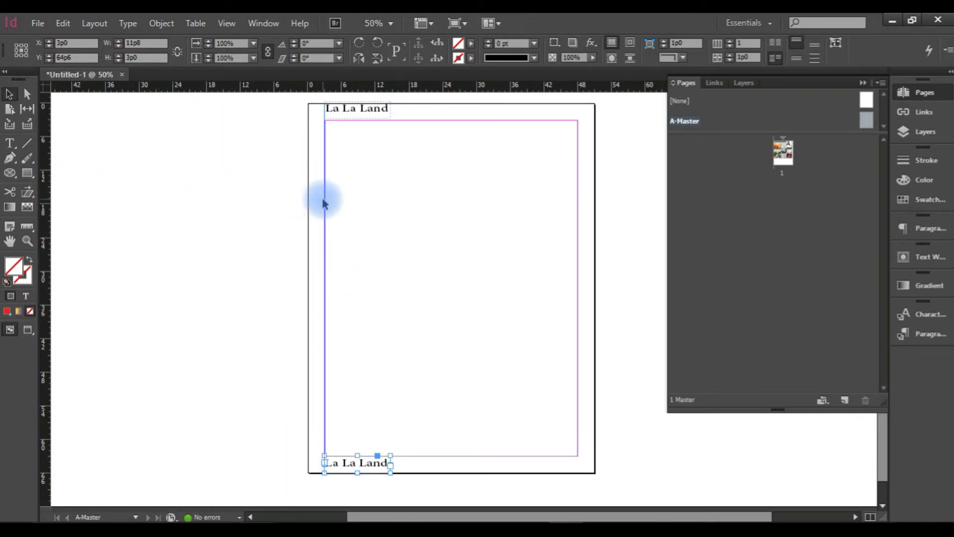
{"action": "scroll", "coordinate": [350, 366], "scroll_direction": "up", "scroll_amount": 3}
{"action": "scroll", "coordinate": [353, 380], "scroll_direction": "up", "scroll_amount": 4}
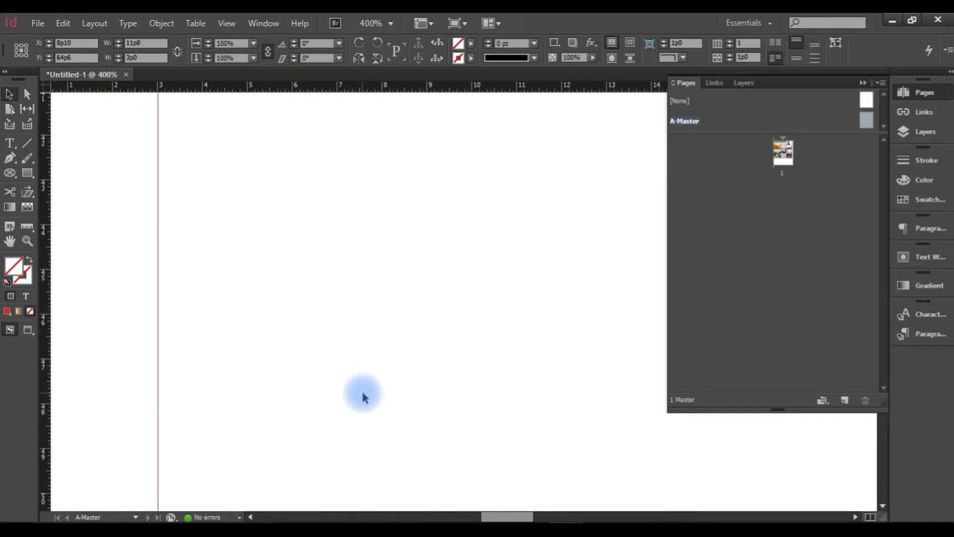
{"action": "left_click_drag", "start_coordinate": [348, 407], "coordinate": [351, 345]}
{"action": "left_click_drag", "start_coordinate": [313, 438], "coordinate": [368, 288]}
{"action": "left_click_drag", "start_coordinate": [362, 391], "coordinate": [343, 221]}
{"action": "left_click_drag", "start_coordinate": [363, 384], "coordinate": [329, 243]}
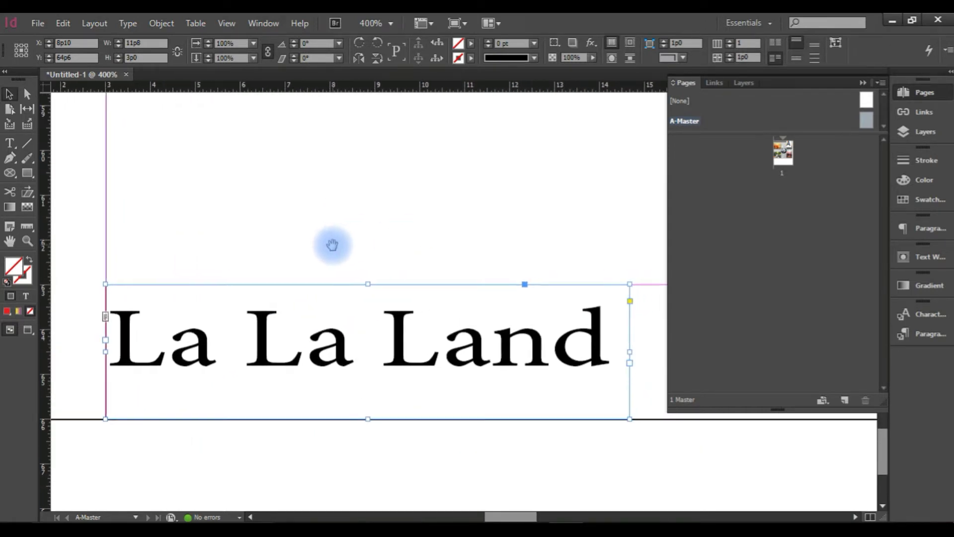
{"action": "left_click", "coordinate": [9, 143]}
Replace the footer's La La Land text with 'Don't Make a duplicate copy'.
{"action": "left_click", "coordinate": [242, 342]}
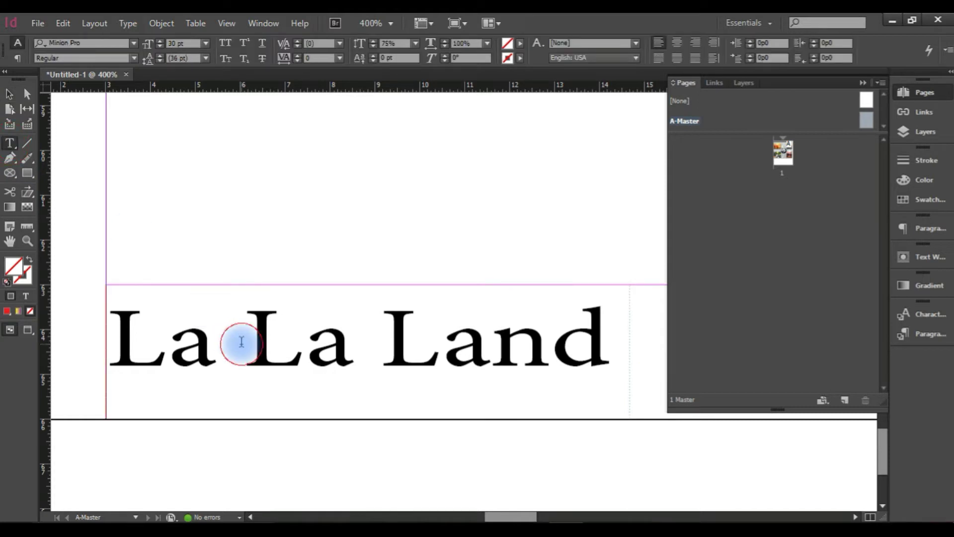
{"action": "left_click_drag", "start_coordinate": [605, 347], "coordinate": [126, 322]}
{"action": "type", "text": "Please "}
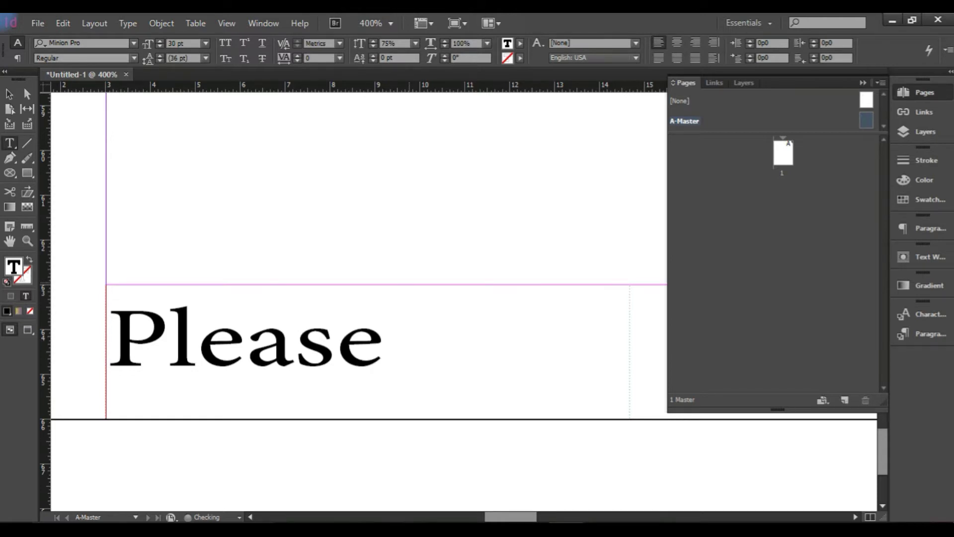
{"action": "type", "text": "B"}
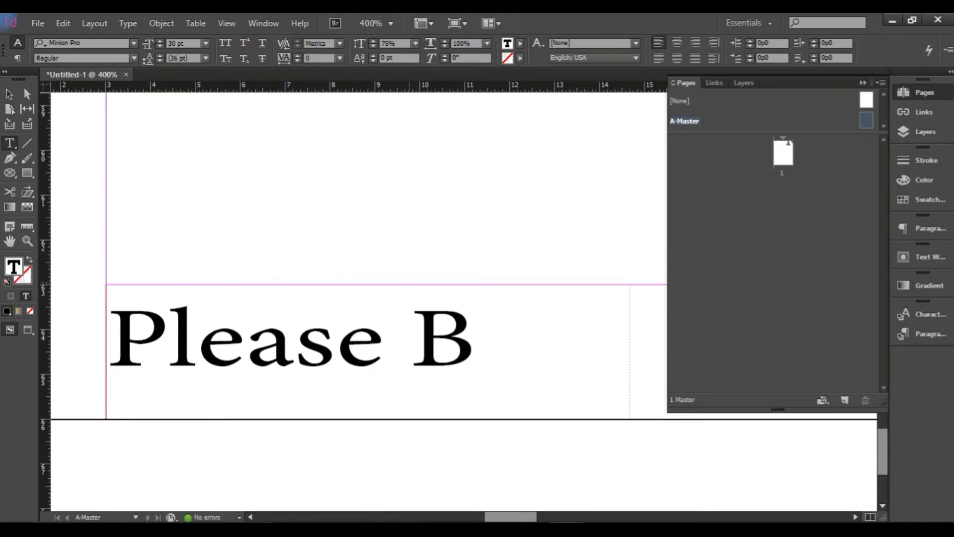
{"action": "type", "text": "uy"}
{"action": "key", "text": "BackSpace"}
{"action": "key", "text": "BackSpace"}
{"action": "key", "text": "BackSpace"}
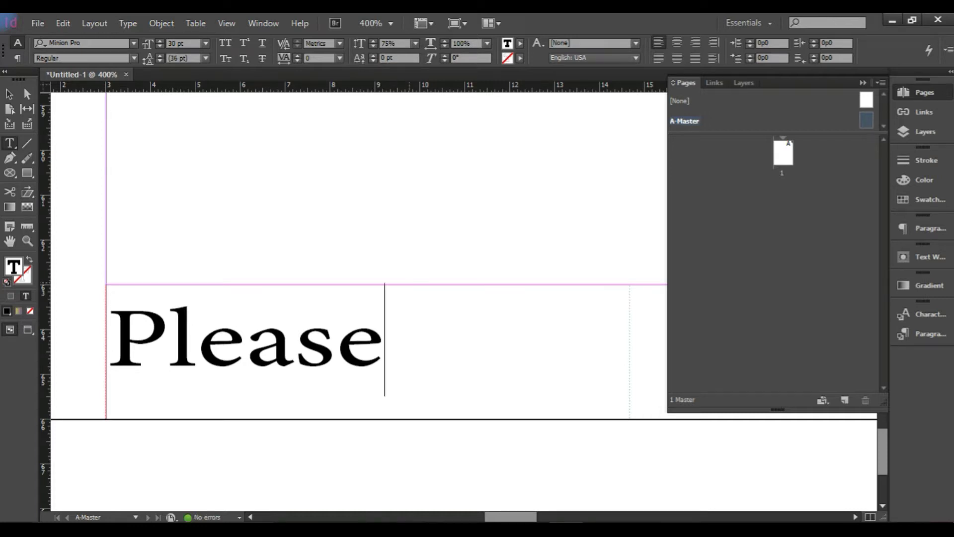
{"action": "key", "text": "BackSpace"}
{"action": "key", "text": "BackSpace"}
{"action": "key", "text": "BackSpace"}
{"action": "key", "text": "BackSpace"}
{"action": "key", "text": "BackSpace"}
{"action": "key", "text": "BackSpace"}
{"action": "type", "text": "Don"}
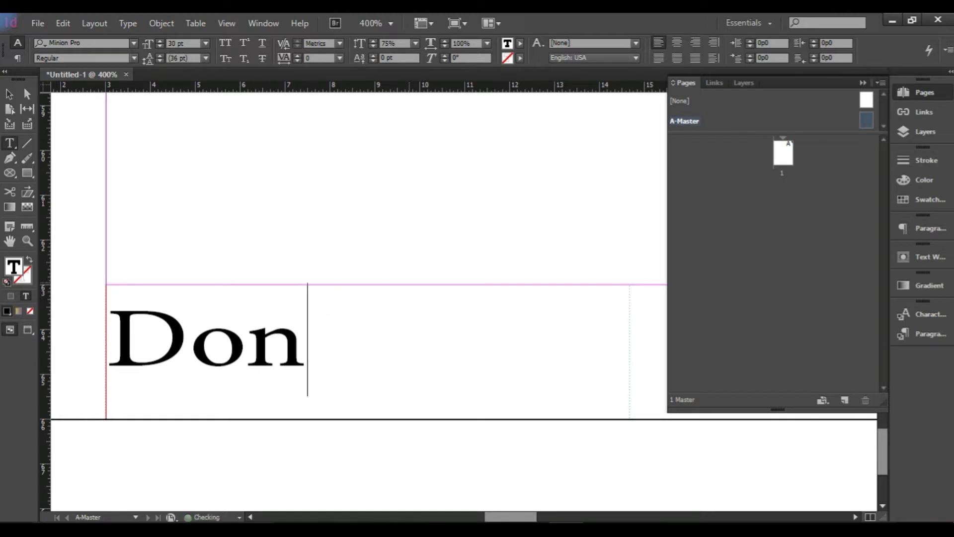
{"action": "type", "text": "'t Make"}
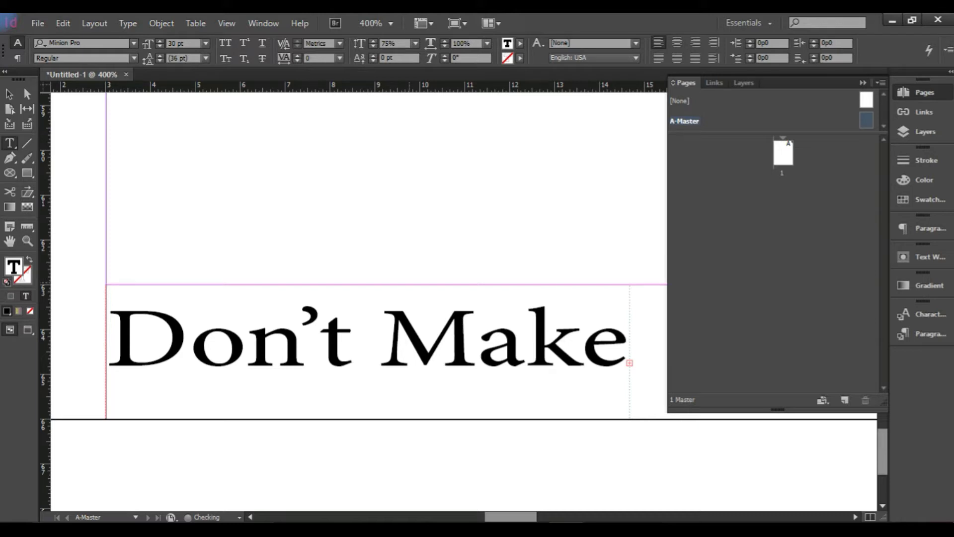
Select all the footer text and resize it to 18 pt.
{"action": "key", "text": "ctrl+a"}
{"action": "key", "text": "ctrl+shift+comma"}
{"action": "key", "text": "ctrl+shift+comma"}
{"action": "key", "text": "ctrl+shift+comma"}
{"action": "key", "text": "ctrl+shift+comma"}
{"action": "key", "text": "ctrl+shift+comma"}
{"action": "key", "text": "ctrl+shift+comma"}
{"action": "key", "text": "ctrl+shift+comma"}
{"action": "key", "text": "ctrl+shift+comma"}
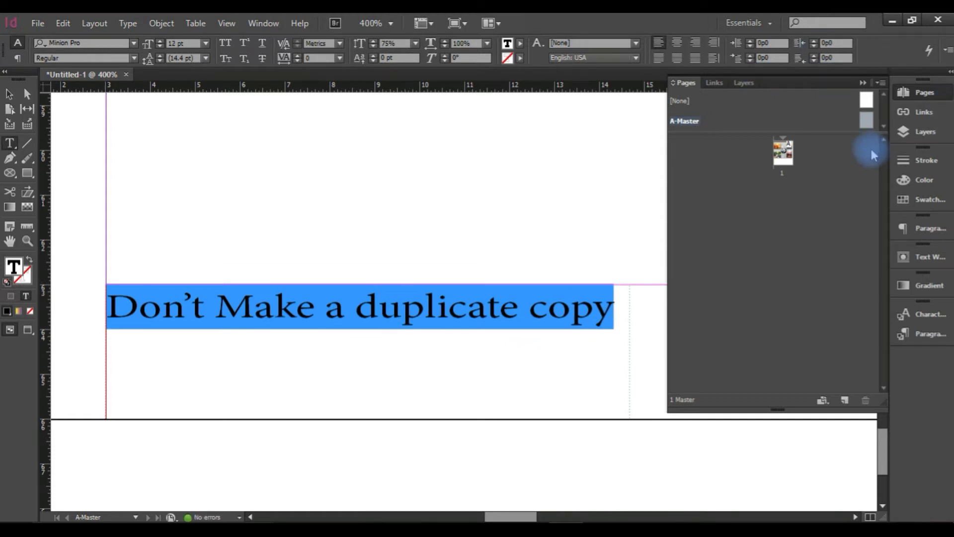
{"action": "left_click", "coordinate": [909, 97]}
{"action": "key", "text": "ctrl+shift+period"}
{"action": "key", "text": "ctrl+shift+period"}
{"action": "key", "text": "ctrl+shift+period"}
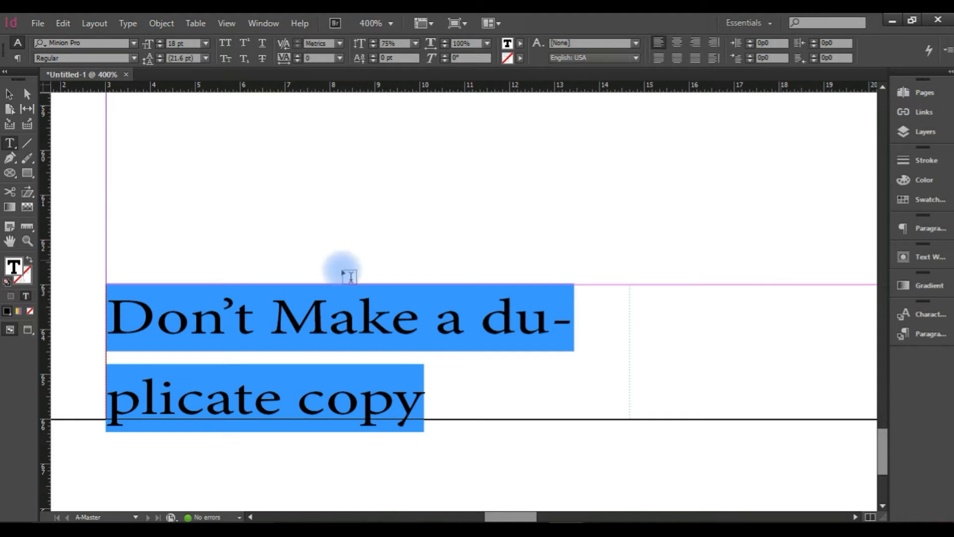
{"action": "left_click", "coordinate": [9, 93]}
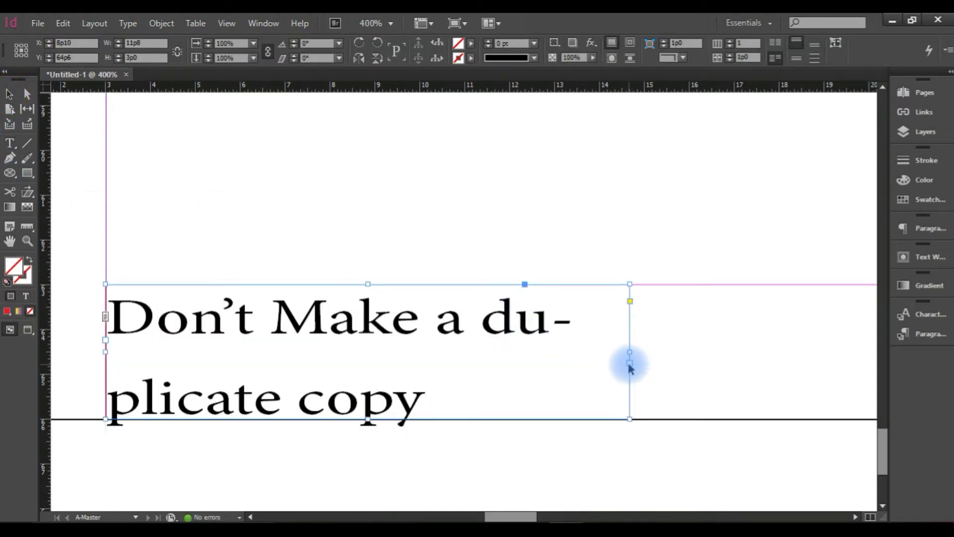
Shift the footer text frame right and inspect the hyphenated 'a du-' line break.
{"action": "left_click_drag", "start_coordinate": [630, 367], "coordinate": [711, 372]}
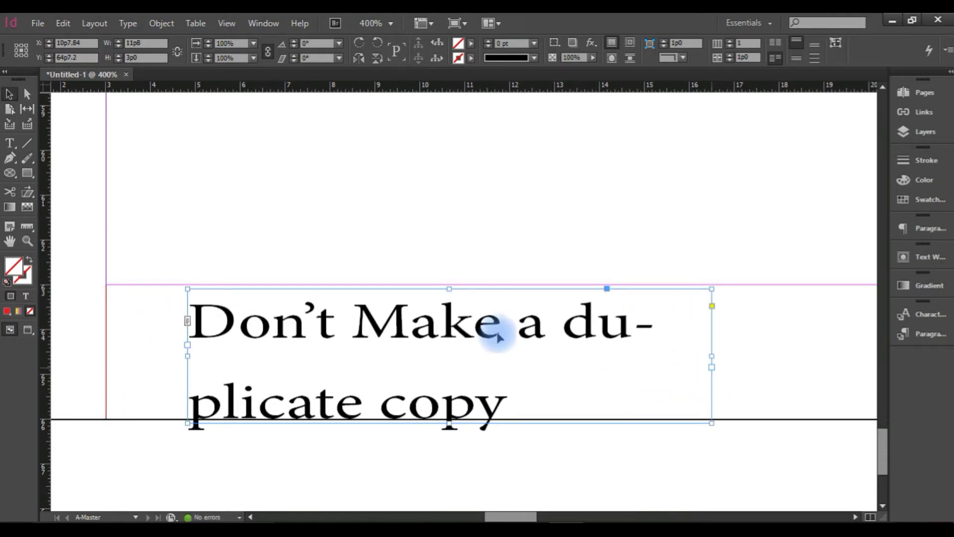
{"action": "double_click", "coordinate": [457, 318]}
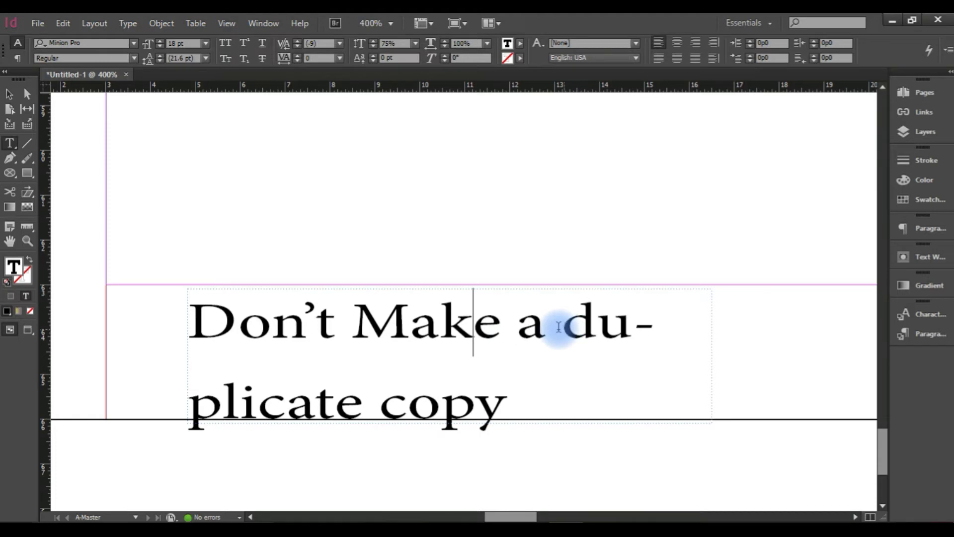
{"action": "left_click_drag", "start_coordinate": [517, 326], "coordinate": [628, 364]}
{"action": "left_click", "coordinate": [708, 363]}
Widen the footer frame on both sides until 'Don't Make a duplicate copy' fits one line.
{"action": "left_click", "coordinate": [9, 93]}
{"action": "left_click", "coordinate": [492, 313]}
{"action": "left_click", "coordinate": [710, 367]}
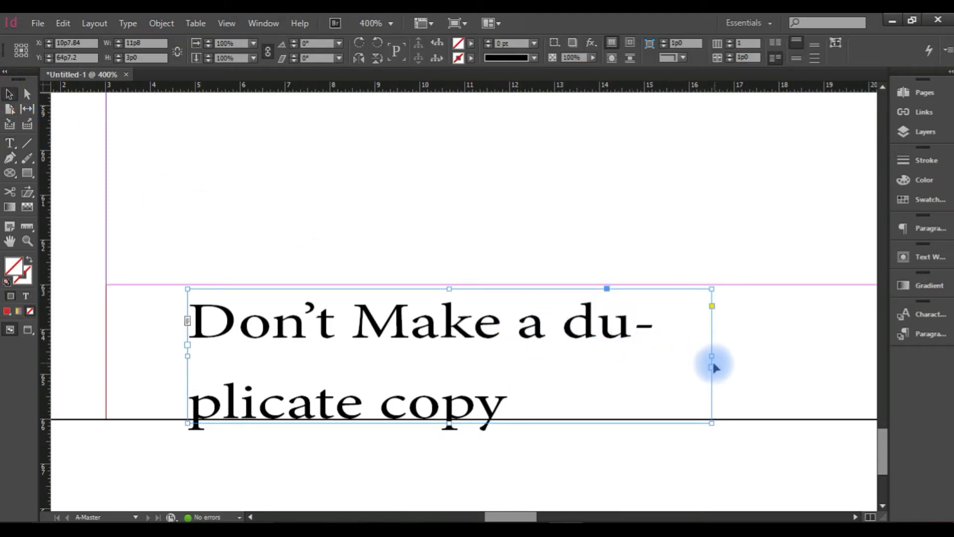
{"action": "left_click_drag", "start_coordinate": [713, 422], "coordinate": [804, 422]}
{"action": "left_click_drag", "start_coordinate": [187, 352], "coordinate": [107, 350]}
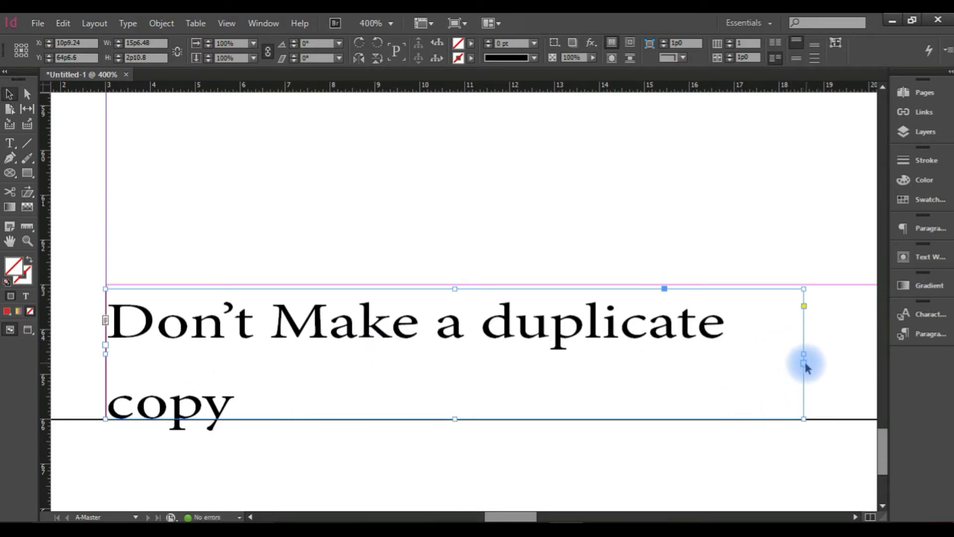
{"action": "left_click_drag", "start_coordinate": [804, 419], "coordinate": [873, 418]}
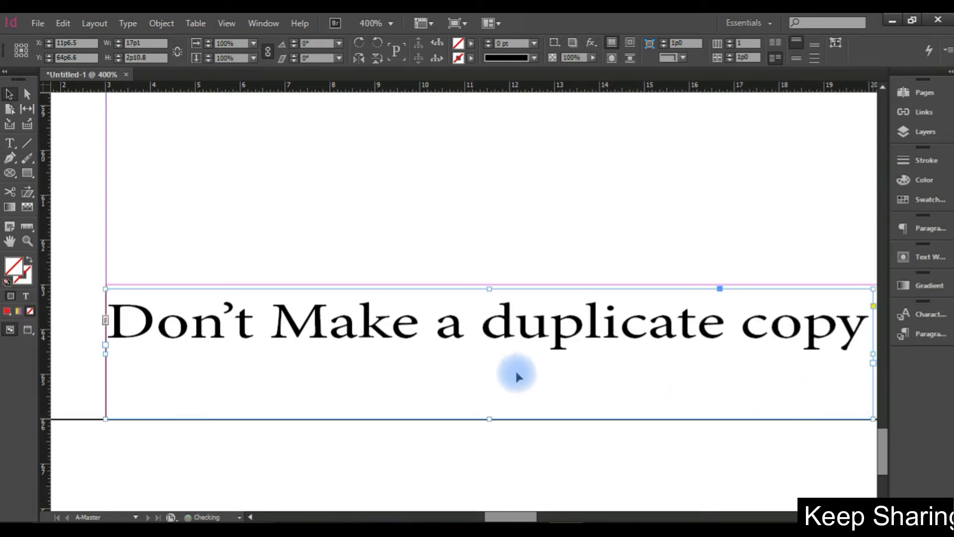
{"action": "left_click", "coordinate": [428, 351], "text": "ctrl+alt"}
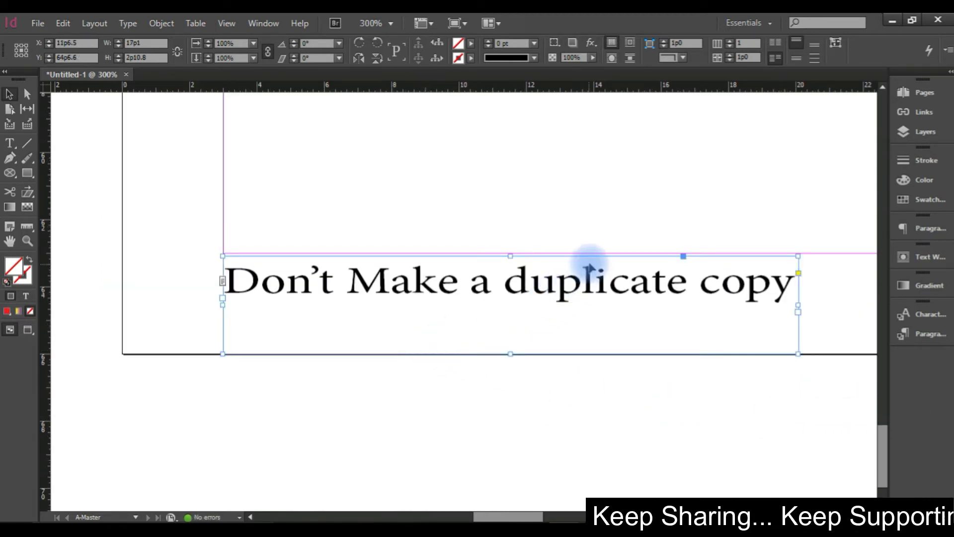
Center-align the 'Don't Make a duplicate copy' footer line in its frame.
{"action": "double_click", "coordinate": [524, 290]}
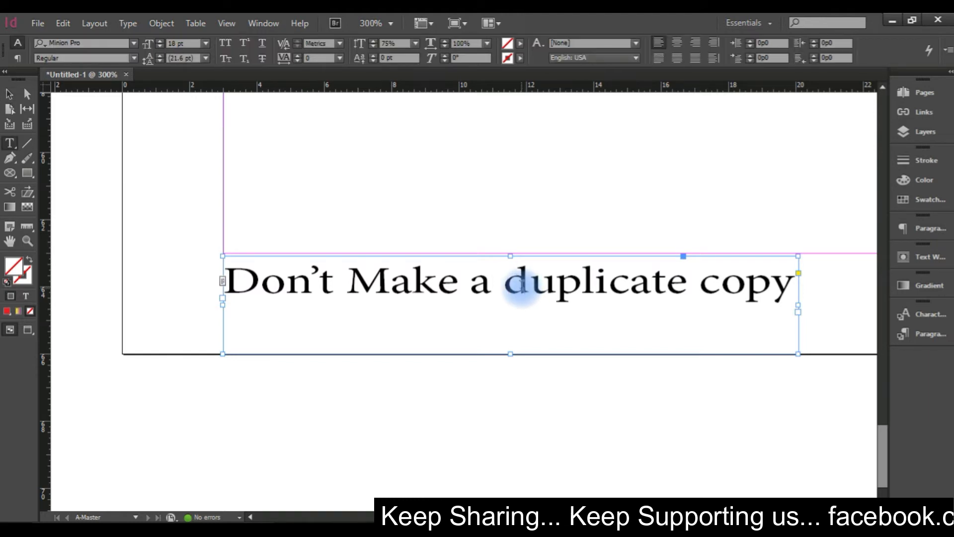
{"action": "triple_click", "coordinate": [516, 284]}
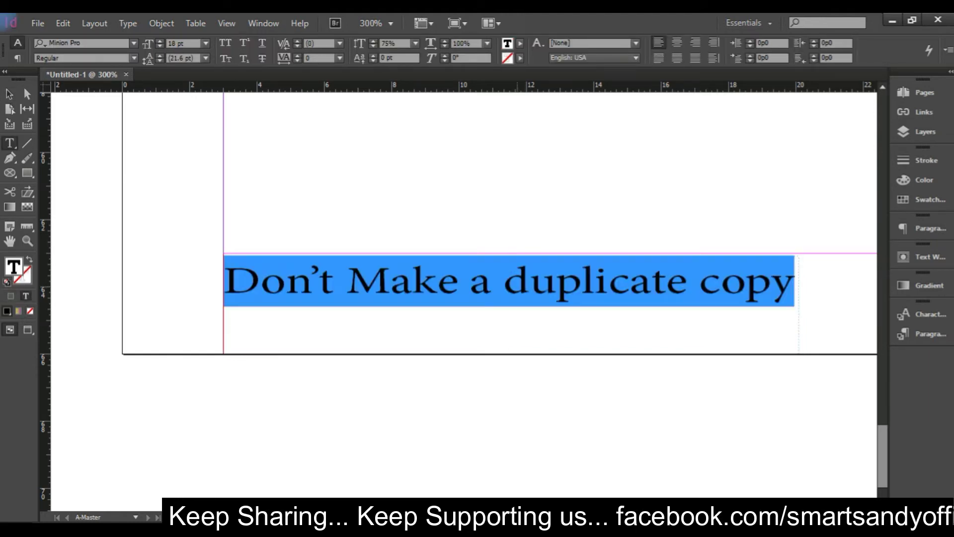
{"action": "left_click", "coordinate": [679, 45]}
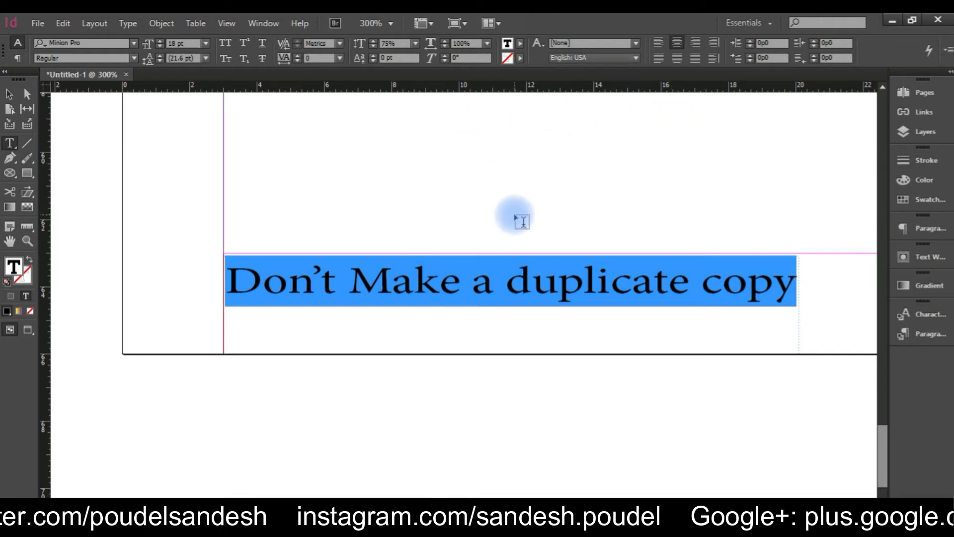
{"action": "scroll", "coordinate": [489, 212], "scroll_direction": "down", "scroll_amount": 8}
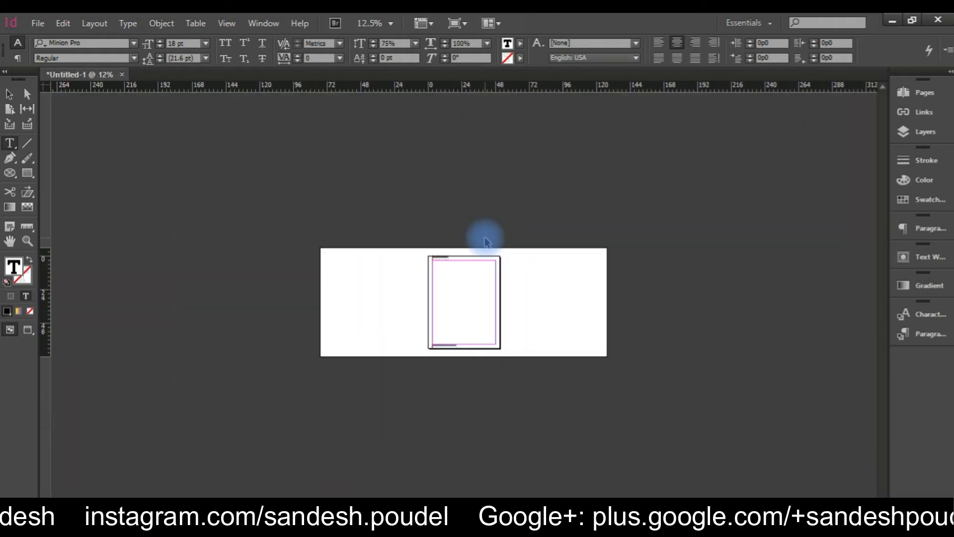
Dismiss the low-battery warning and reopen the A-Master from the Pages panel.
{"action": "scroll", "coordinate": [489, 245], "scroll_direction": "up", "scroll_amount": 4}
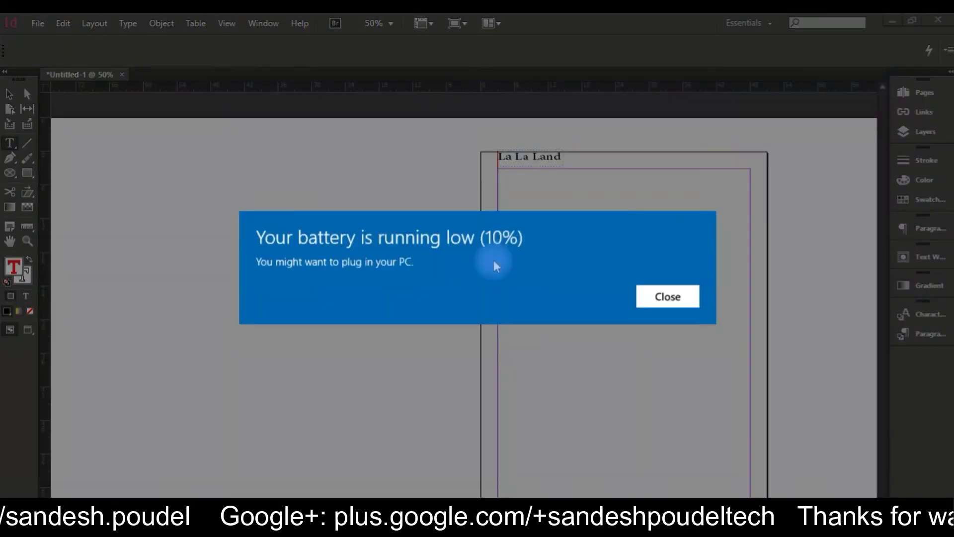
{"action": "left_click", "coordinate": [667, 296]}
{"action": "scroll", "coordinate": [560, 308], "scroll_direction": "down", "scroll_amount": 3}
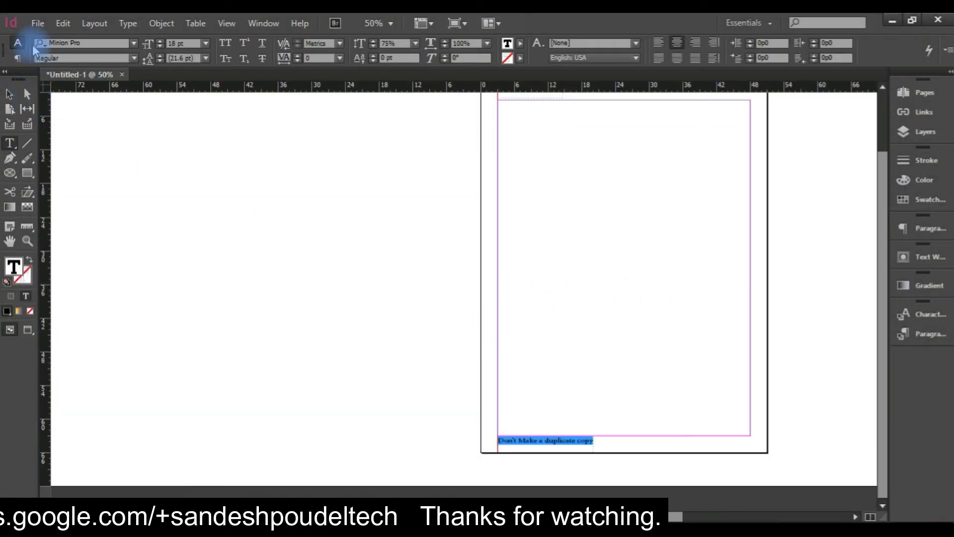
{"action": "left_click", "coordinate": [238, 248]}
{"action": "left_click", "coordinate": [914, 112]}
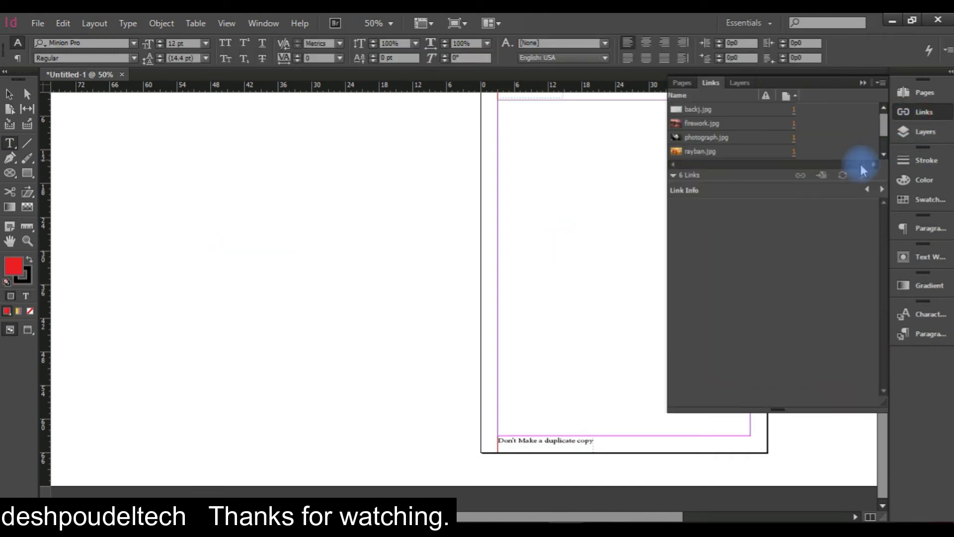
{"action": "left_click", "coordinate": [914, 92]}
{"action": "double_click", "coordinate": [866, 120]}
Zoom in on the A-Master's bottom-right corner with the Type tool active.
{"action": "left_click", "coordinate": [460, 138]}
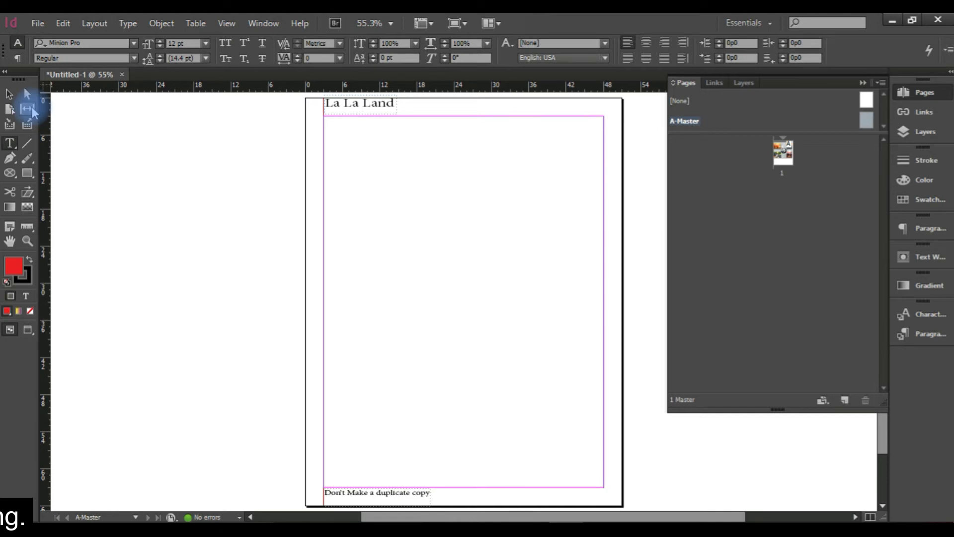
{"action": "left_click", "coordinate": [10, 94]}
{"action": "left_click", "coordinate": [9, 144]}
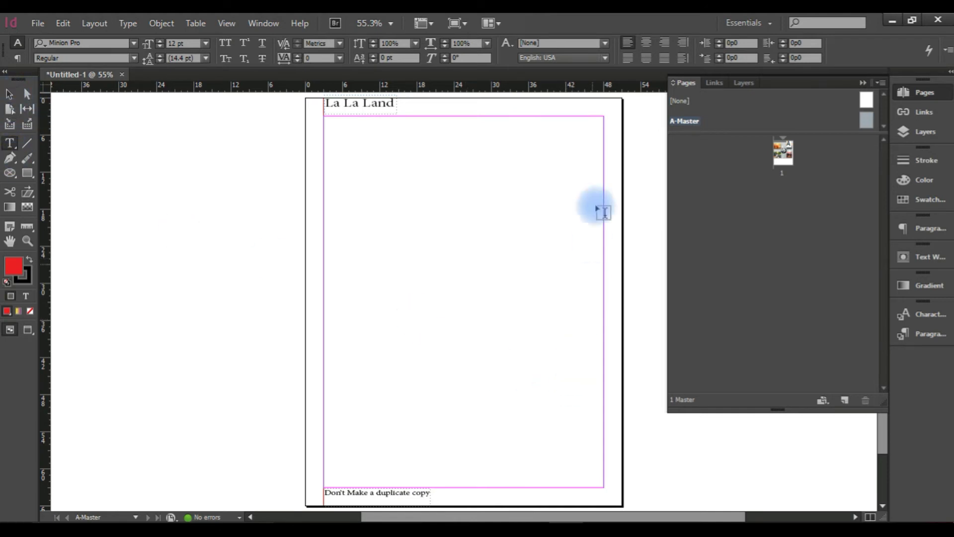
{"action": "left_click", "coordinate": [603, 475]}
{"action": "left_click_drag", "start_coordinate": [616, 477], "coordinate": [504, 404]}
{"action": "left_click", "coordinate": [495, 433], "text": "ctrl"}
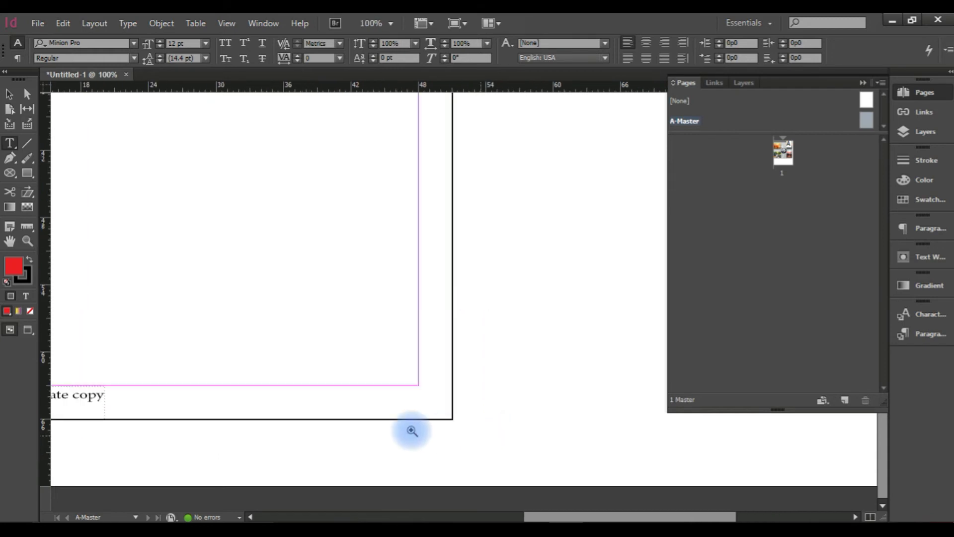
{"action": "left_click", "coordinate": [371, 407], "text": "ctrl"}
Draw a small bottom-right text frame and insert a Current Page Number marker in it.
{"action": "left_click_drag", "start_coordinate": [417, 401], "coordinate": [506, 401]}
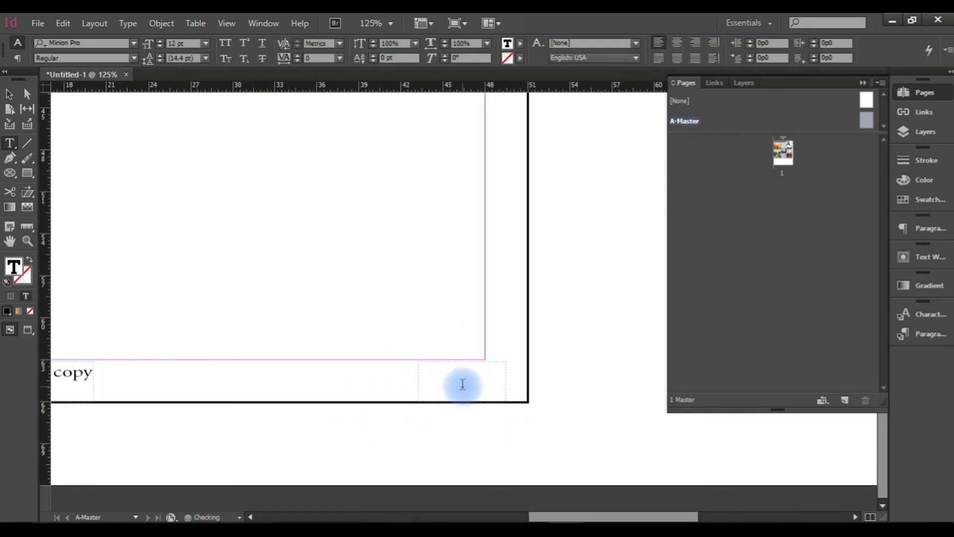
{"action": "right_click", "coordinate": [446, 378]}
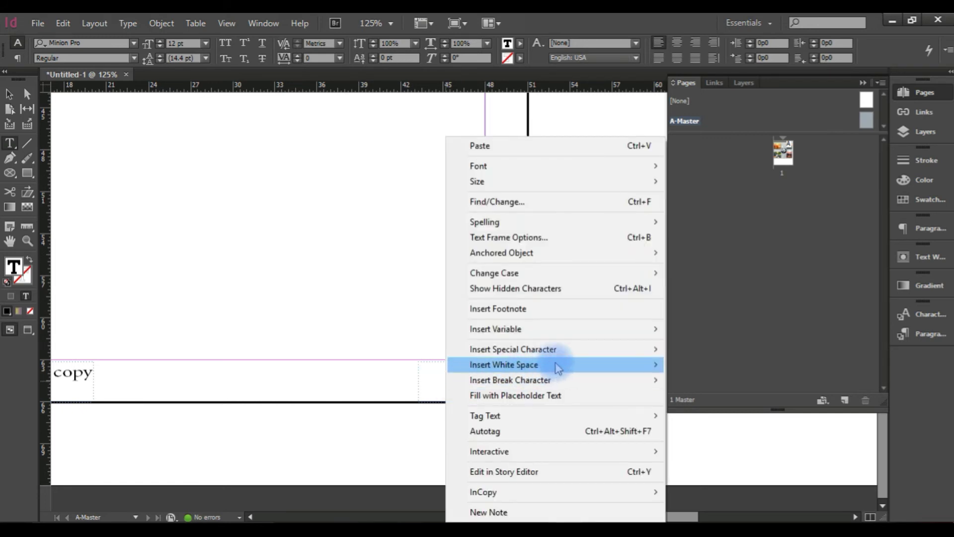
{"action": "mouse_move", "coordinate": [571, 348]}
{"action": "mouse_move", "coordinate": [721, 365]}
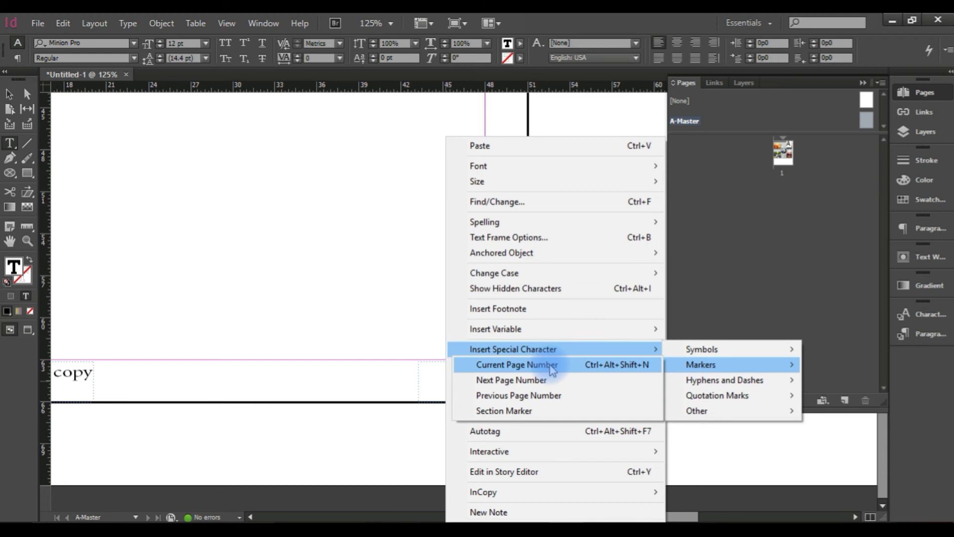
{"action": "left_click", "coordinate": [551, 365]}
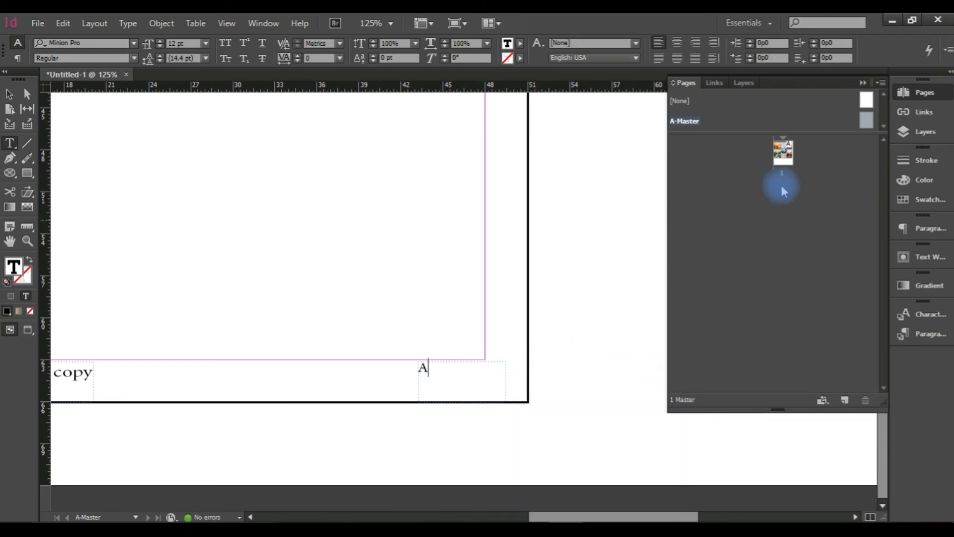
{"action": "double_click", "coordinate": [783, 151]}
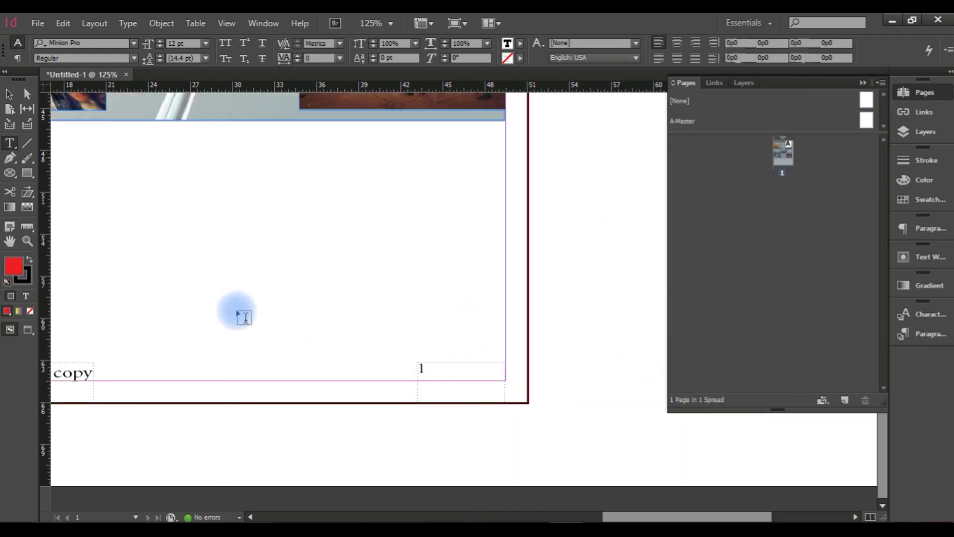
Zoom out on page 1, pan to its footer and select the page-number frame showing 1.
{"action": "scroll", "coordinate": [253, 317], "scroll_direction": "up", "scroll_amount": 5}
{"action": "key", "text": "ctrl+space"}
{"action": "key", "text": "ctrl+minus"}
{"action": "key", "text": "ctrl+minus"}
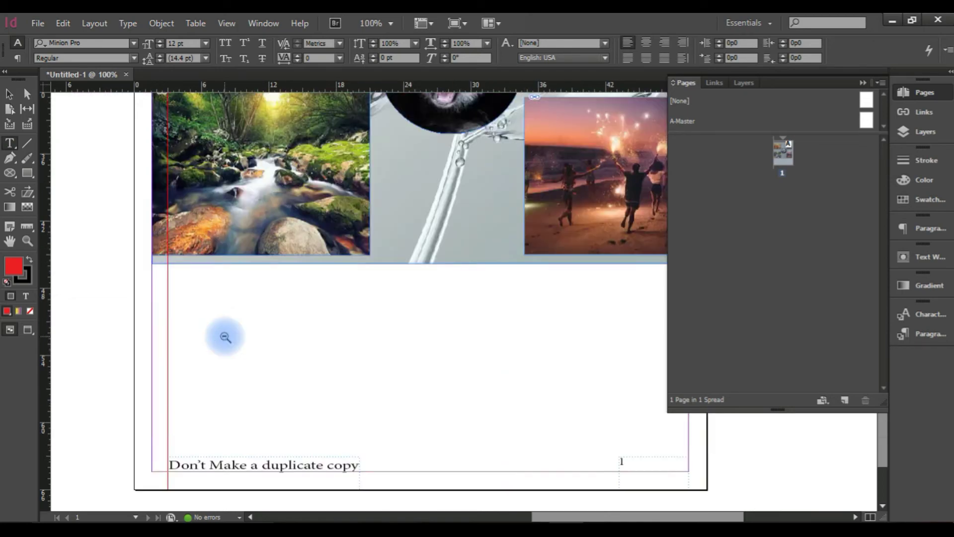
{"action": "left_click_drag", "start_coordinate": [393, 354], "coordinate": [343, 443]}
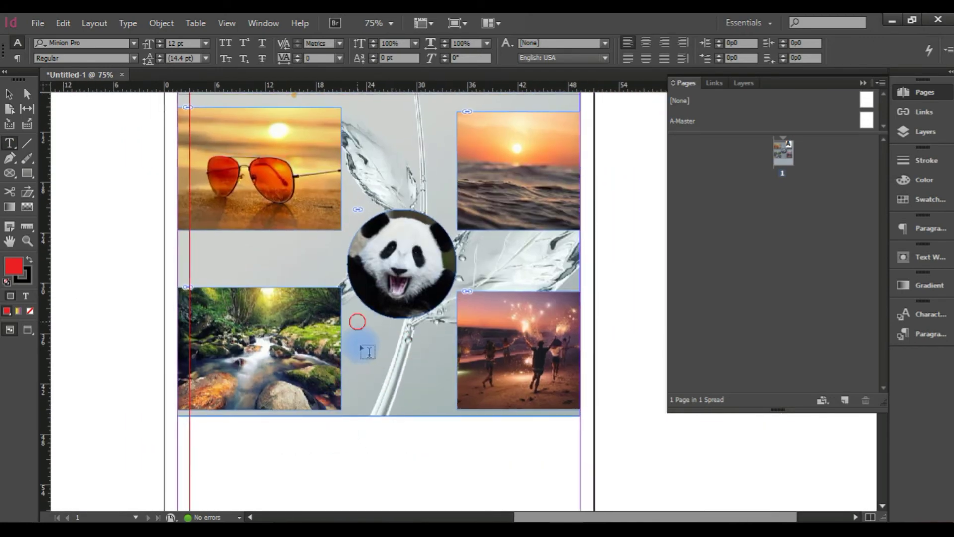
{"action": "left_click_drag", "start_coordinate": [357, 323], "coordinate": [361, 447]}
{"action": "left_click_drag", "start_coordinate": [361, 395], "coordinate": [367, 278]}
{"action": "left_click_drag", "start_coordinate": [481, 423], "coordinate": [466, 308]}
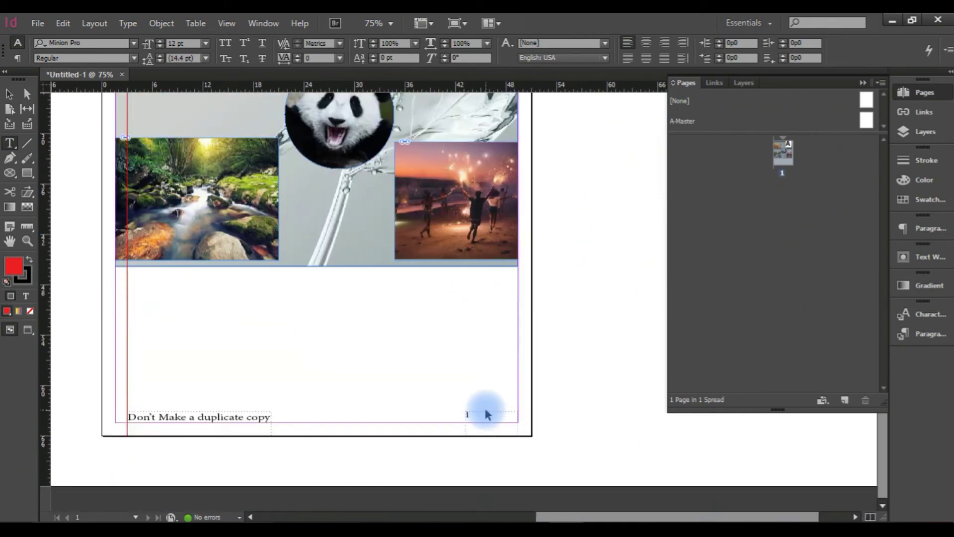
{"action": "left_click", "coordinate": [485, 411]}
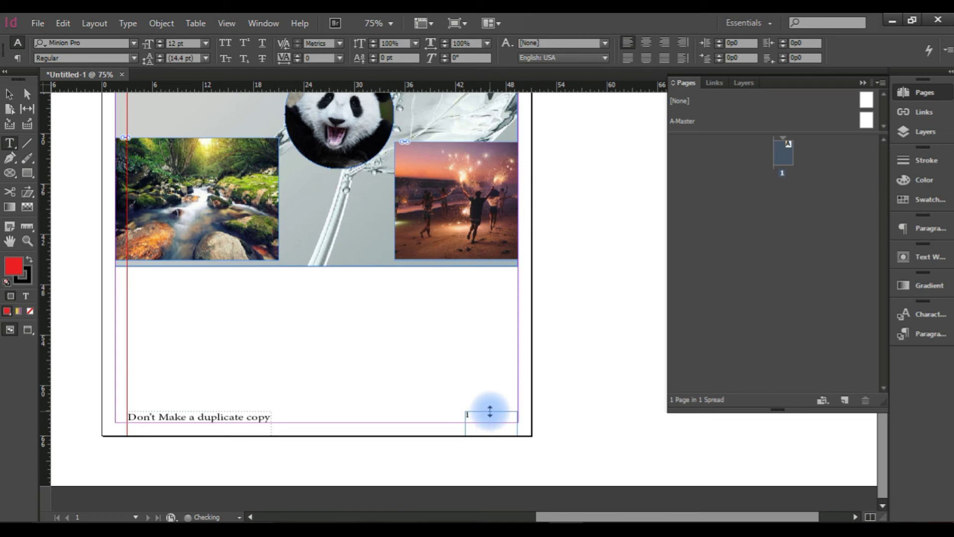